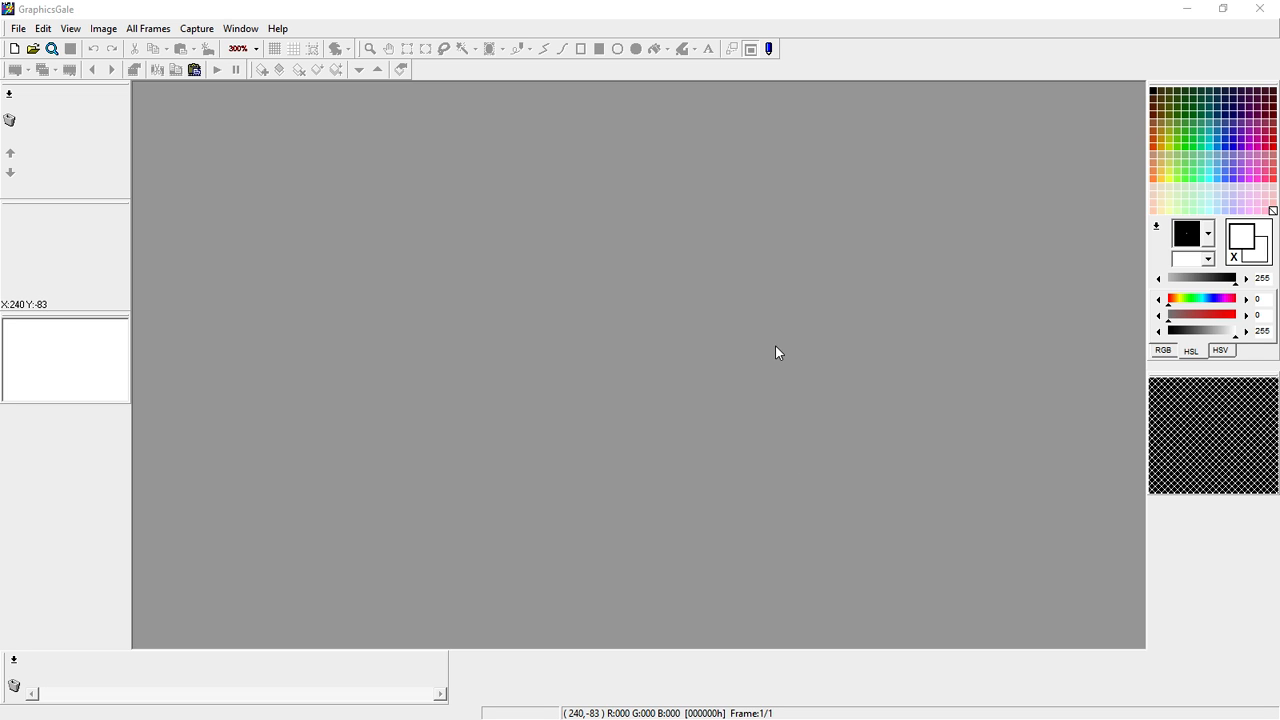
Create a new 64 x 32 image in 24bit full color and maximize its window
click(18, 29)
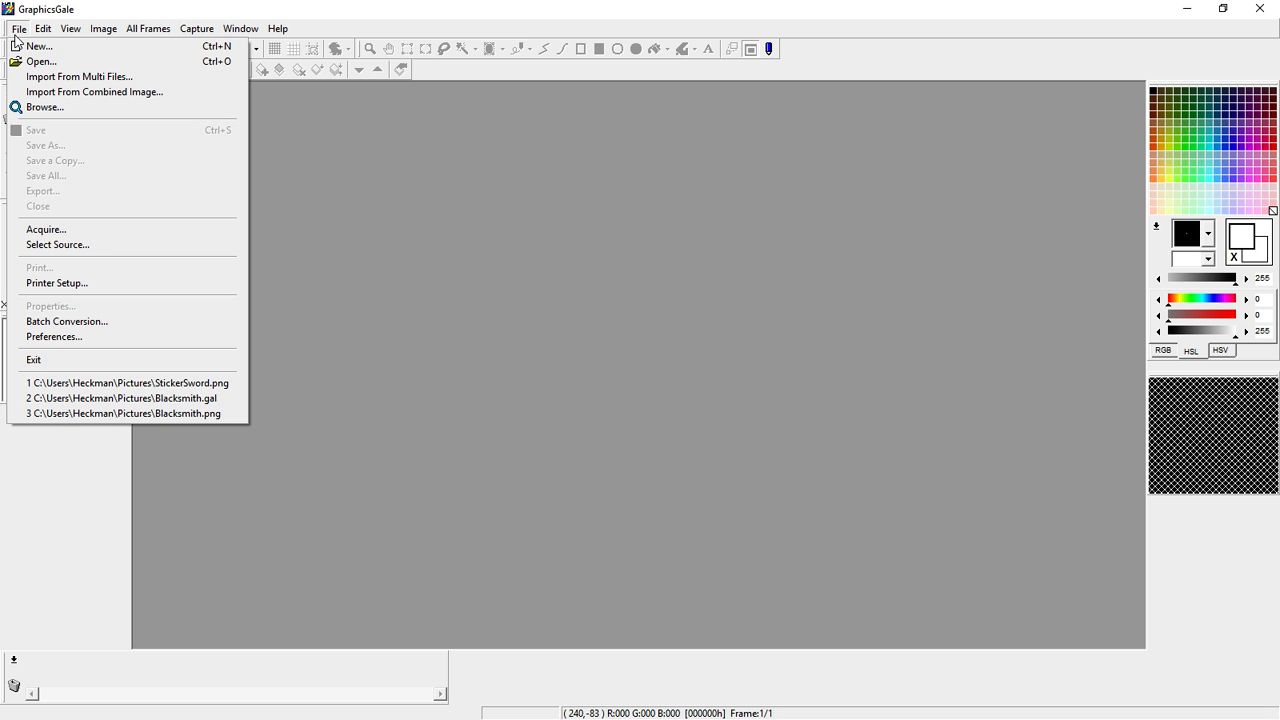
click(30, 46)
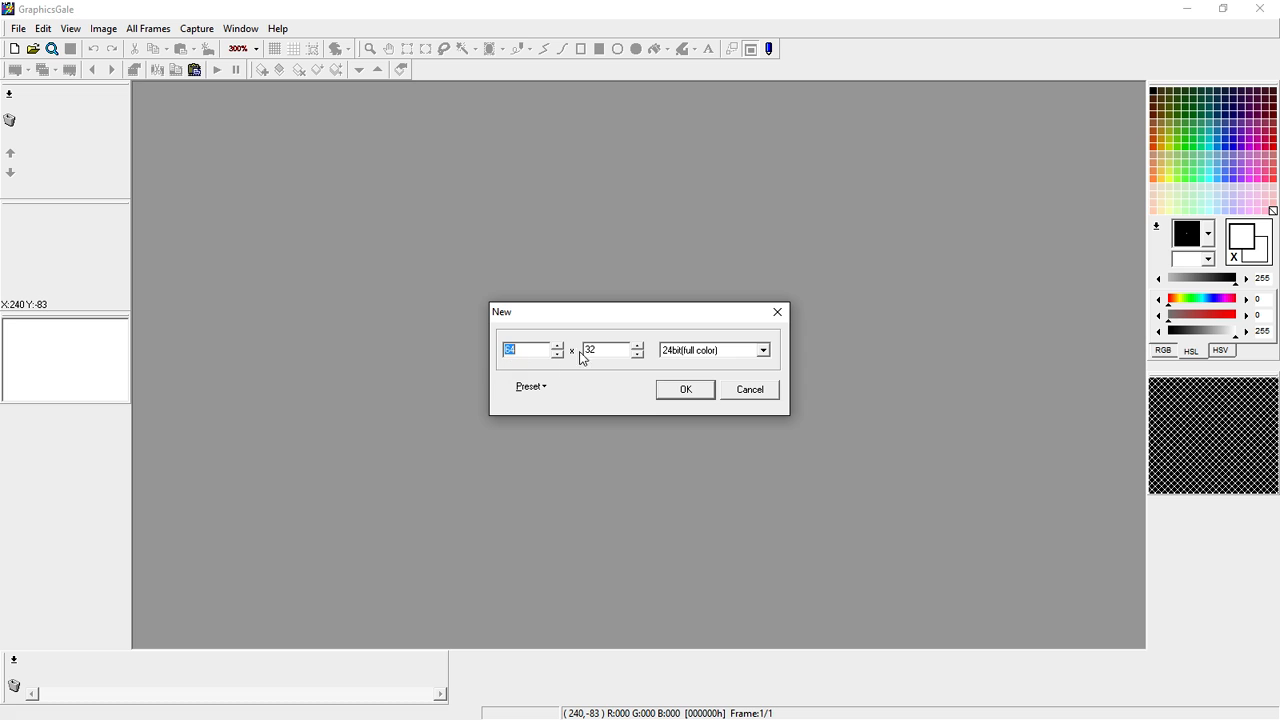
click(687, 397)
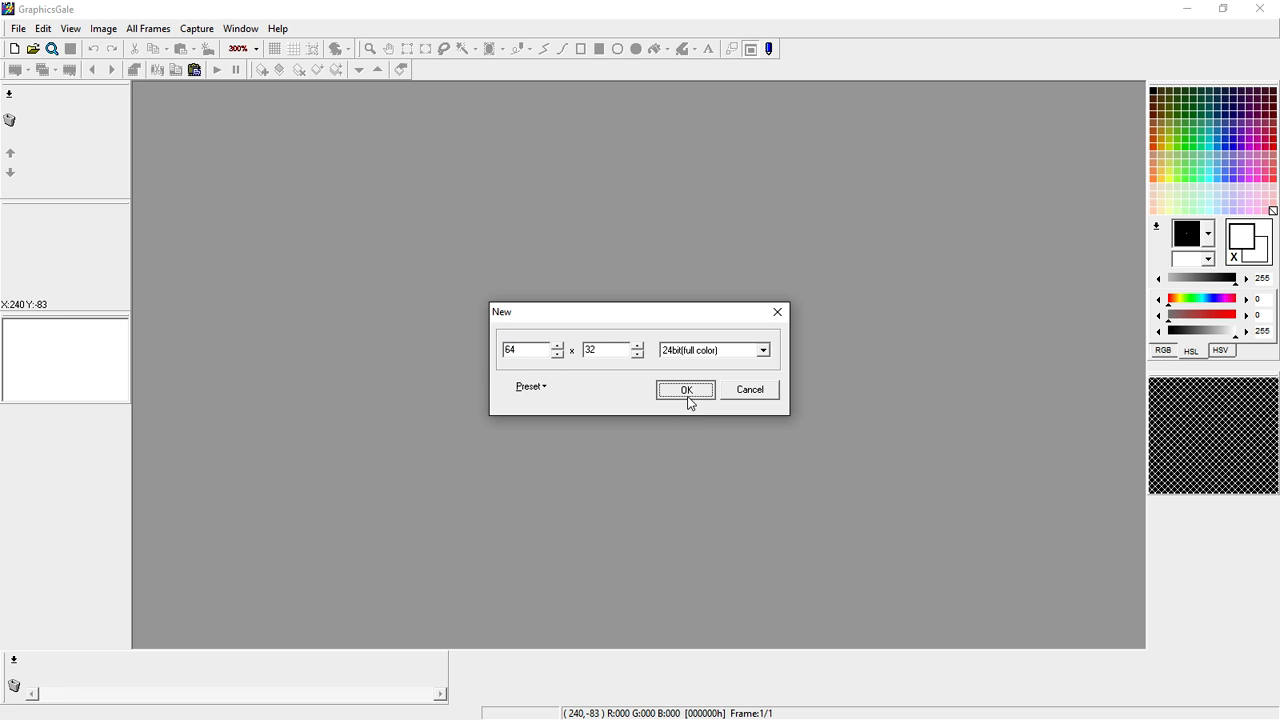
drag(257, 157, 374, 259)
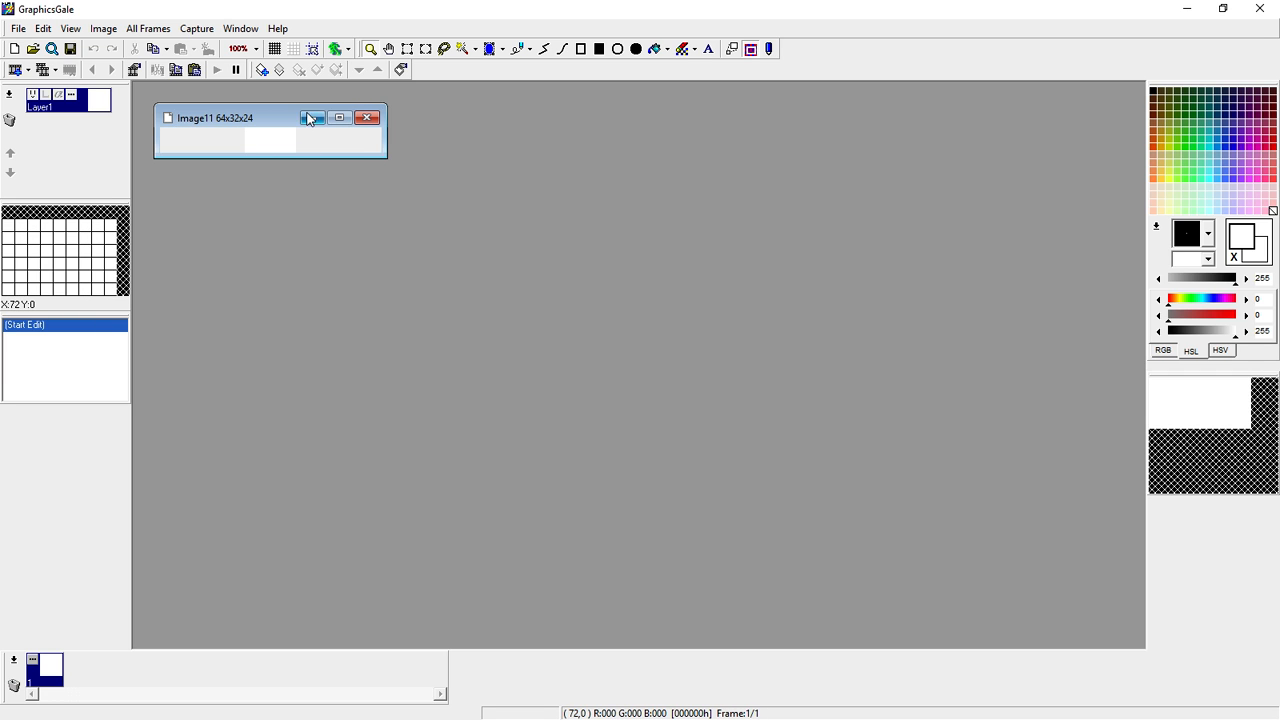
click(328, 118)
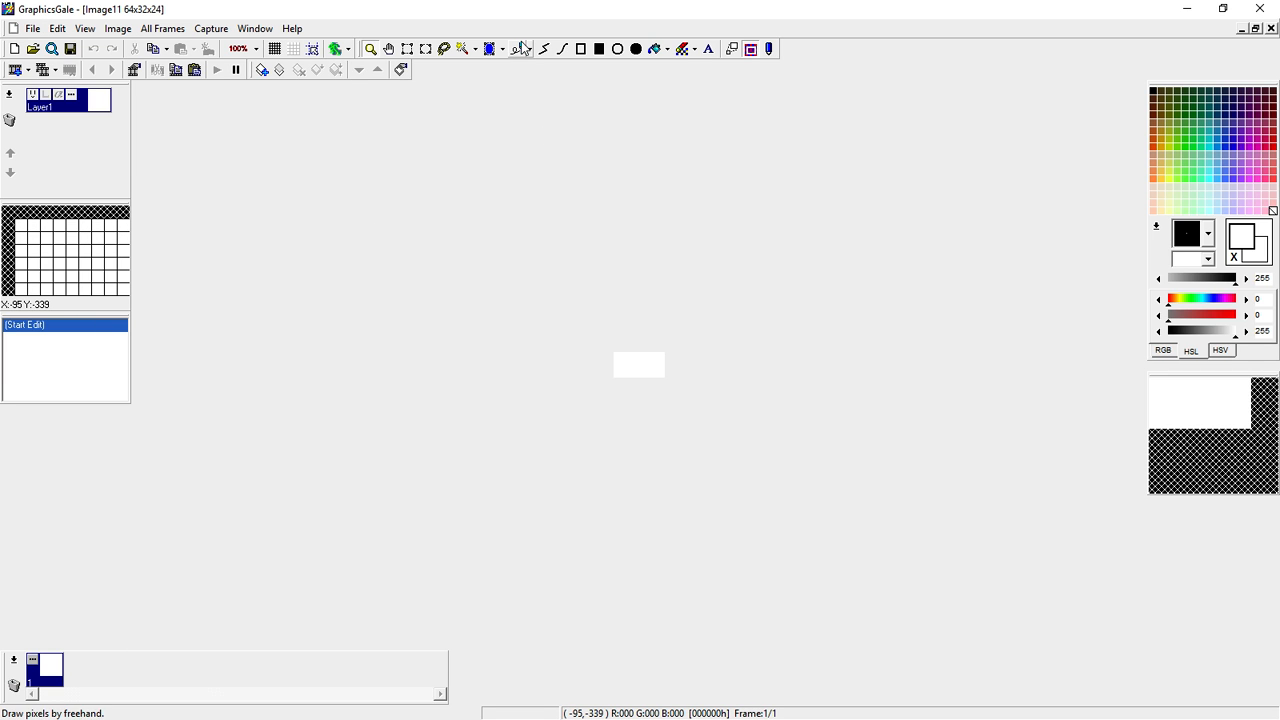
Draw a solid blue sword grip about 8 by 3 pixels with the Pen, using hue 235, saturation 188 and luminance 97
click(634, 376)
click(634, 376)
click(634, 376)
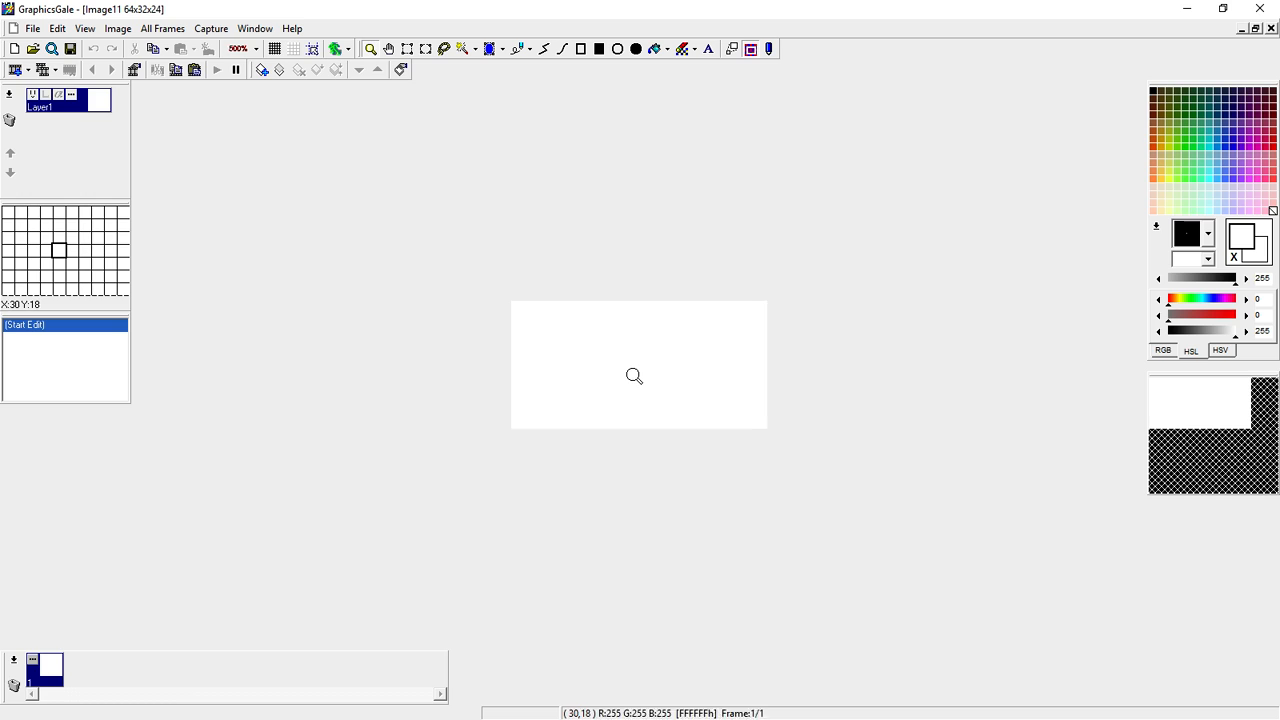
click(634, 376)
click(634, 376)
click(634, 376)
click(634, 376)
click(634, 376)
click(634, 376)
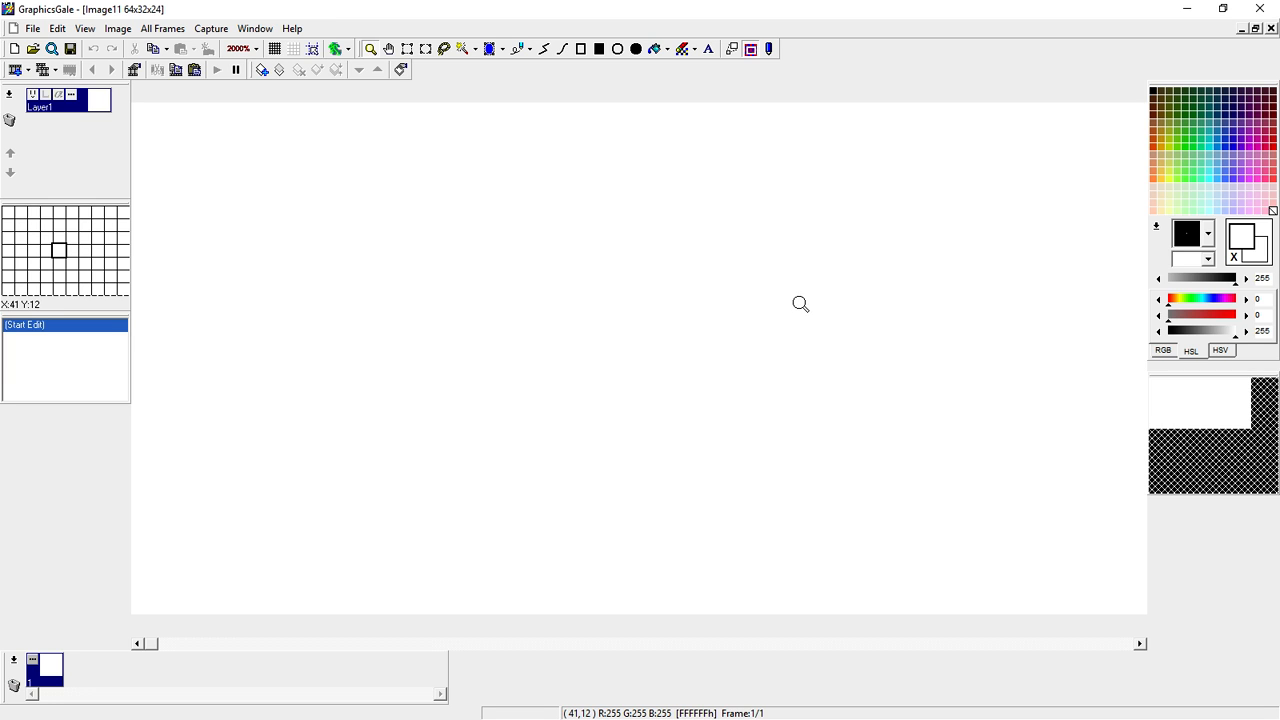
click(516, 49)
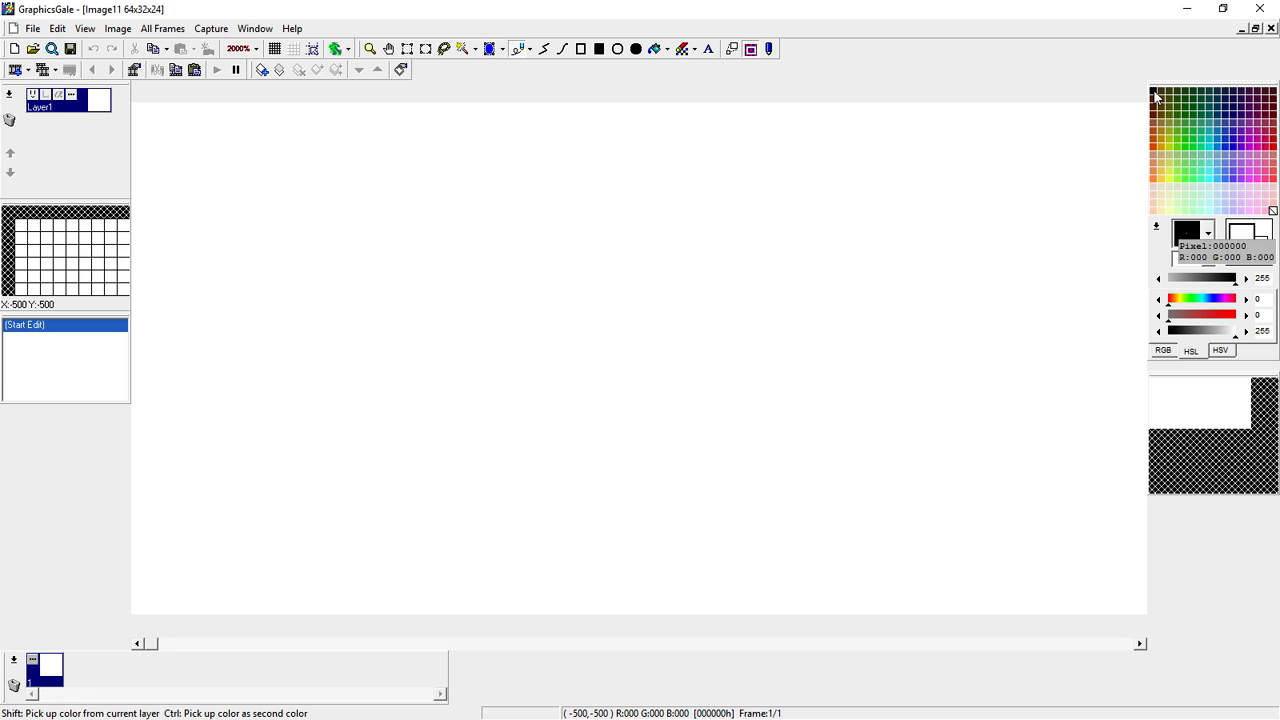
drag(1166, 311, 1177, 310)
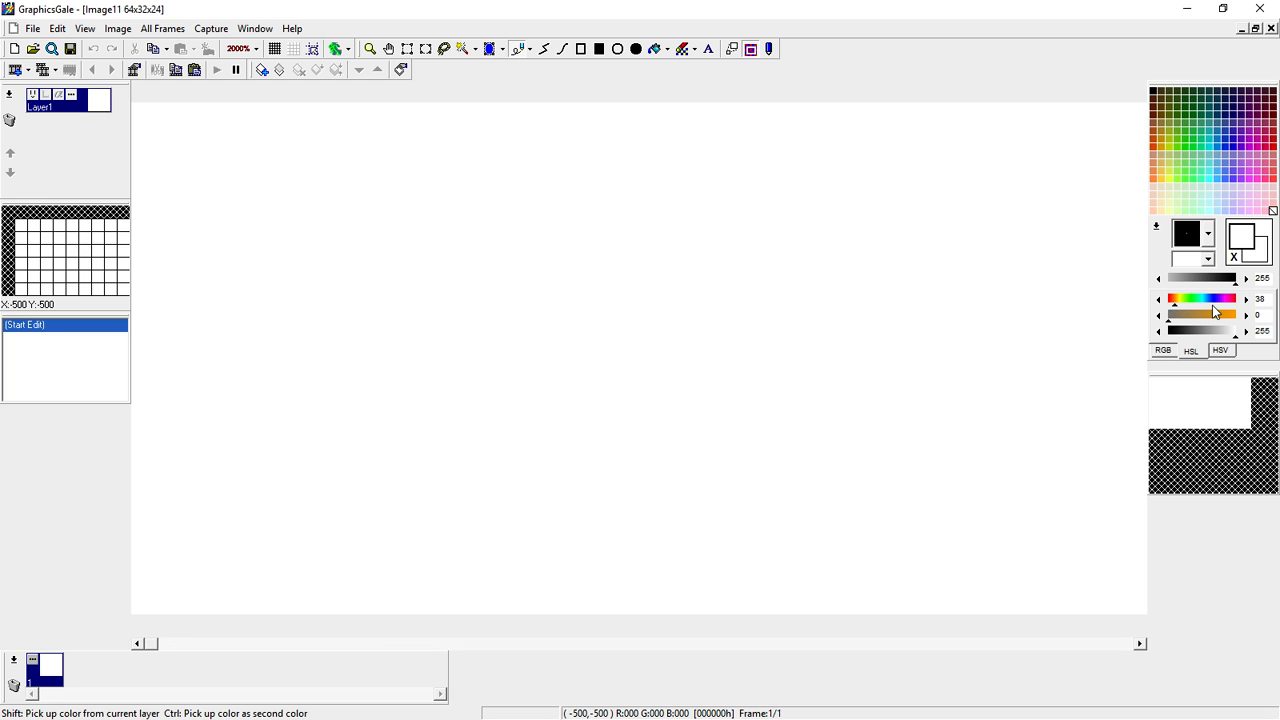
click(1212, 310)
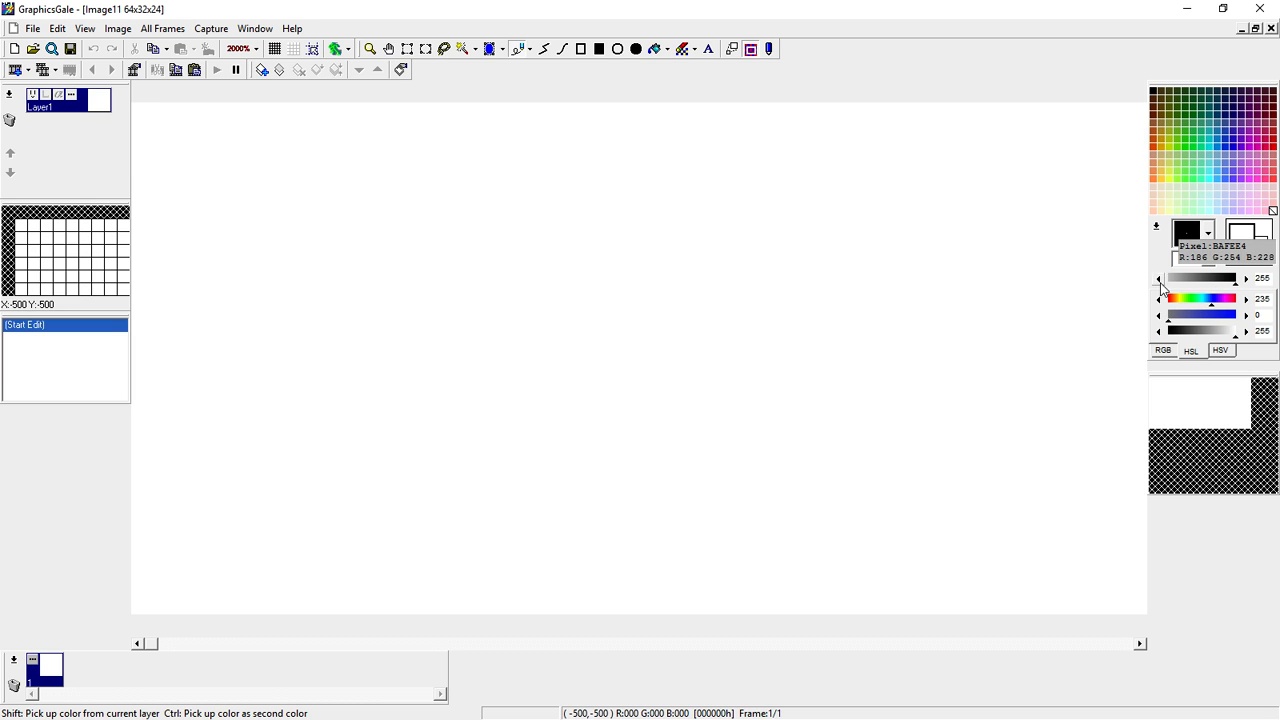
mouse_move(1169, 316)
mouse_down()
mouse_move(1218, 316)
mouse_move(1192, 338)
mouse_up()
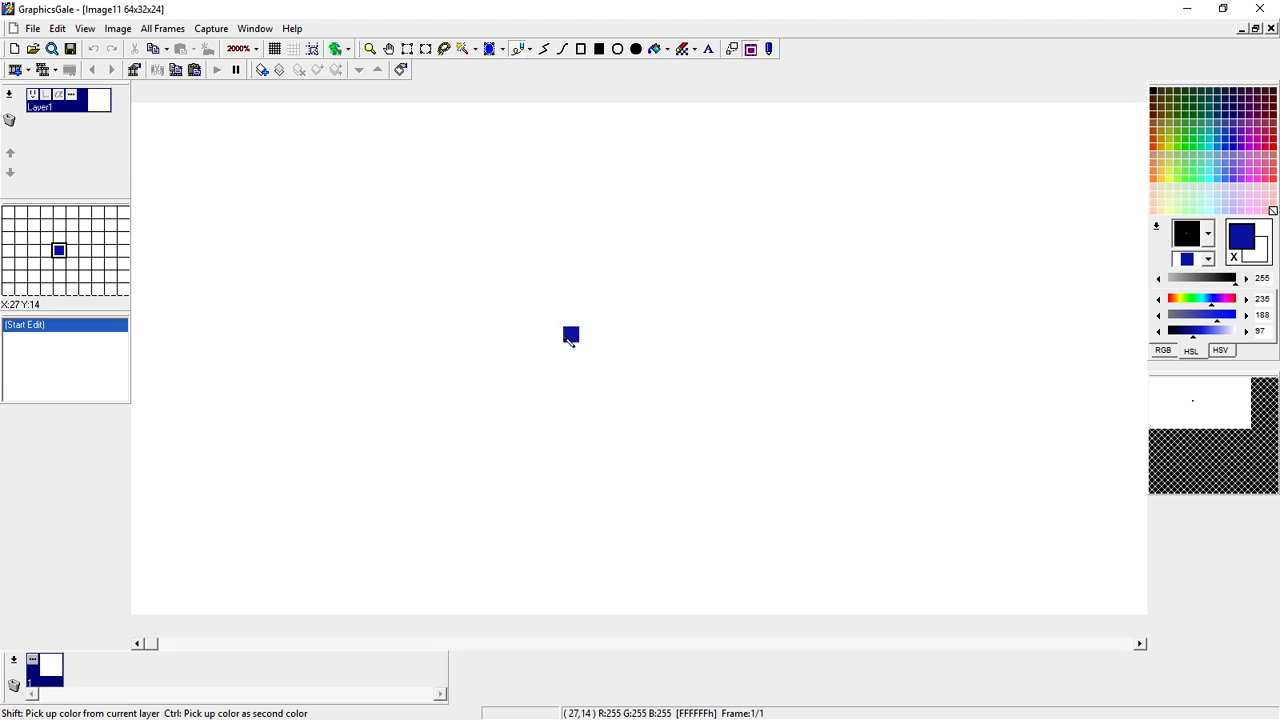
mouse_move(340, 348)
mouse_down()
mouse_move(337, 360)
mouse_move(363, 366)
mouse_move(441, 369)
mouse_move(444, 338)
mouse_move(350, 342)
mouse_move(429, 357)
mouse_up()
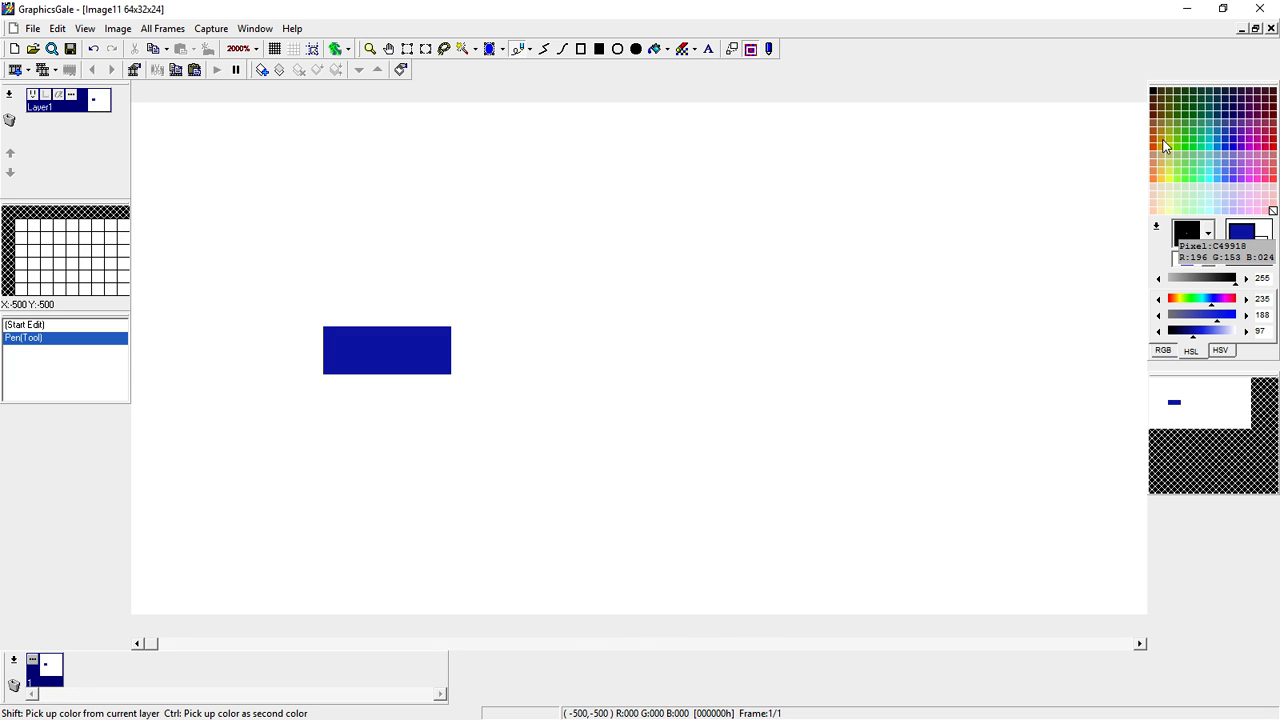
Draw a gold crossguard about 4 by 14 pixels at the grip's right end, using hue 51, saturation 209 and luminance 118
click(1178, 302)
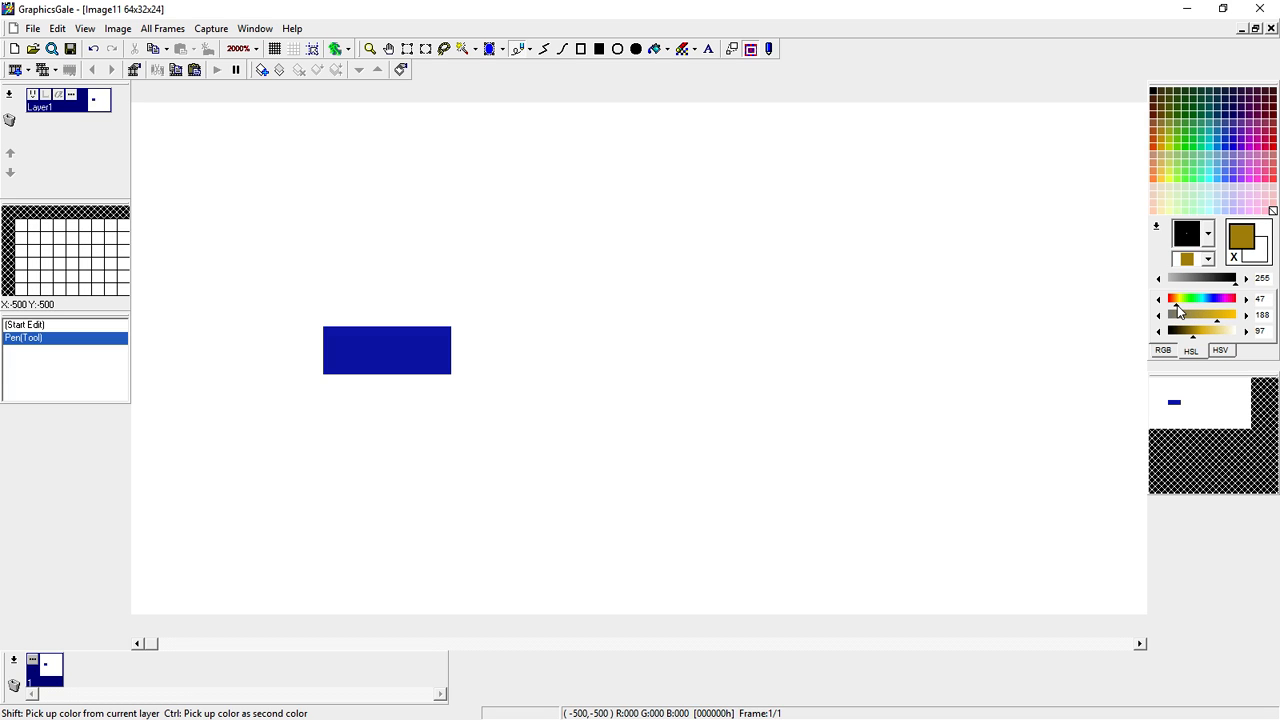
click(1178, 304)
click(1199, 333)
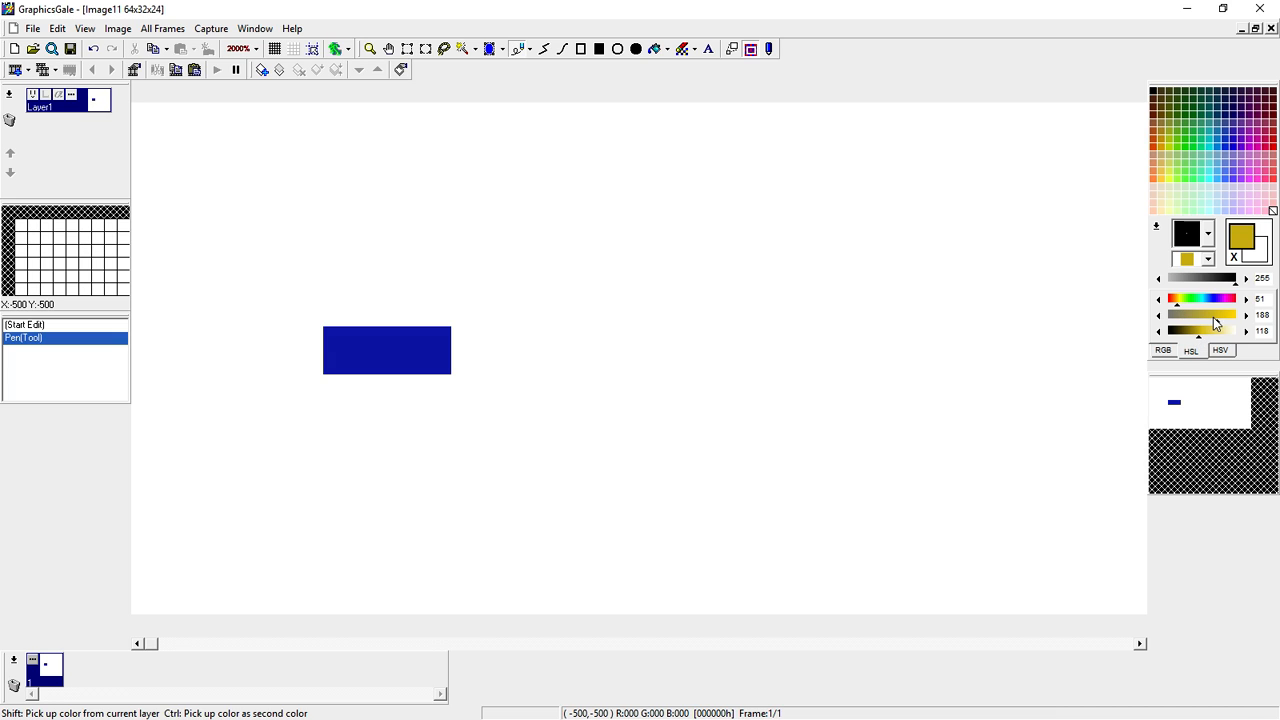
drag(1214, 322, 1226, 322)
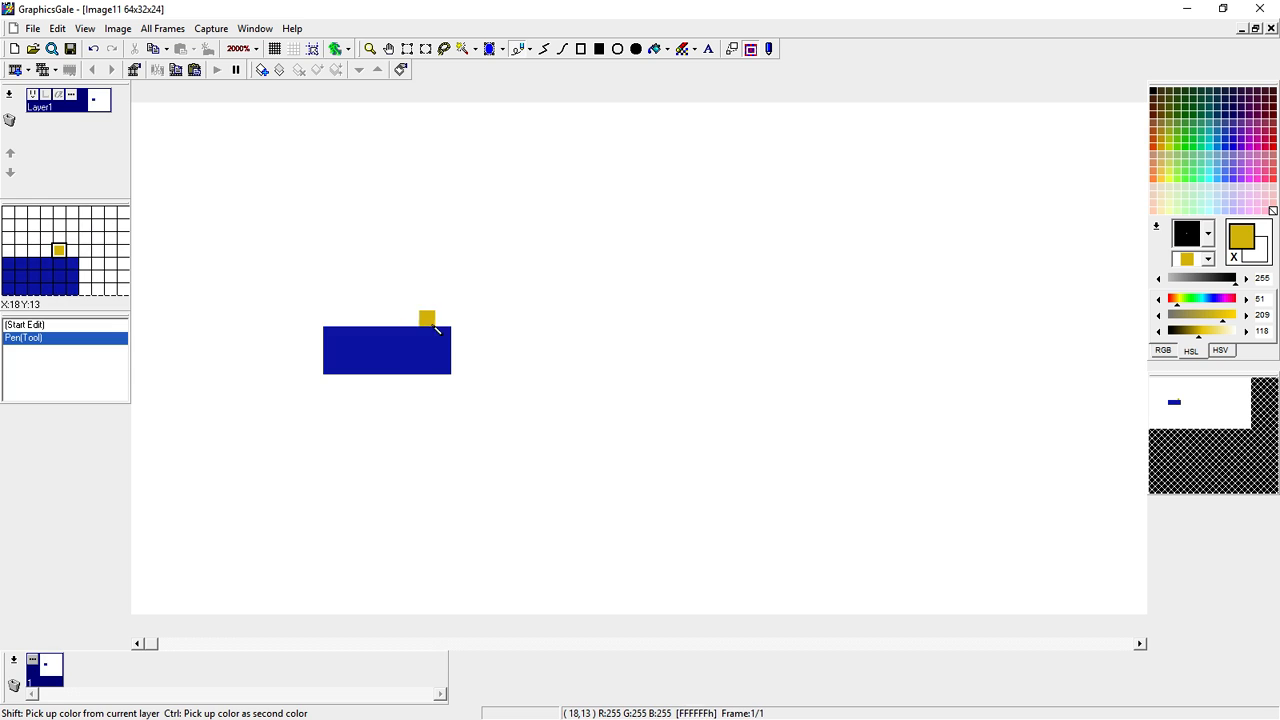
mouse_move(458, 334)
mouse_down()
mouse_move(462, 368)
mouse_move(489, 334)
mouse_move(464, 318)
mouse_up()
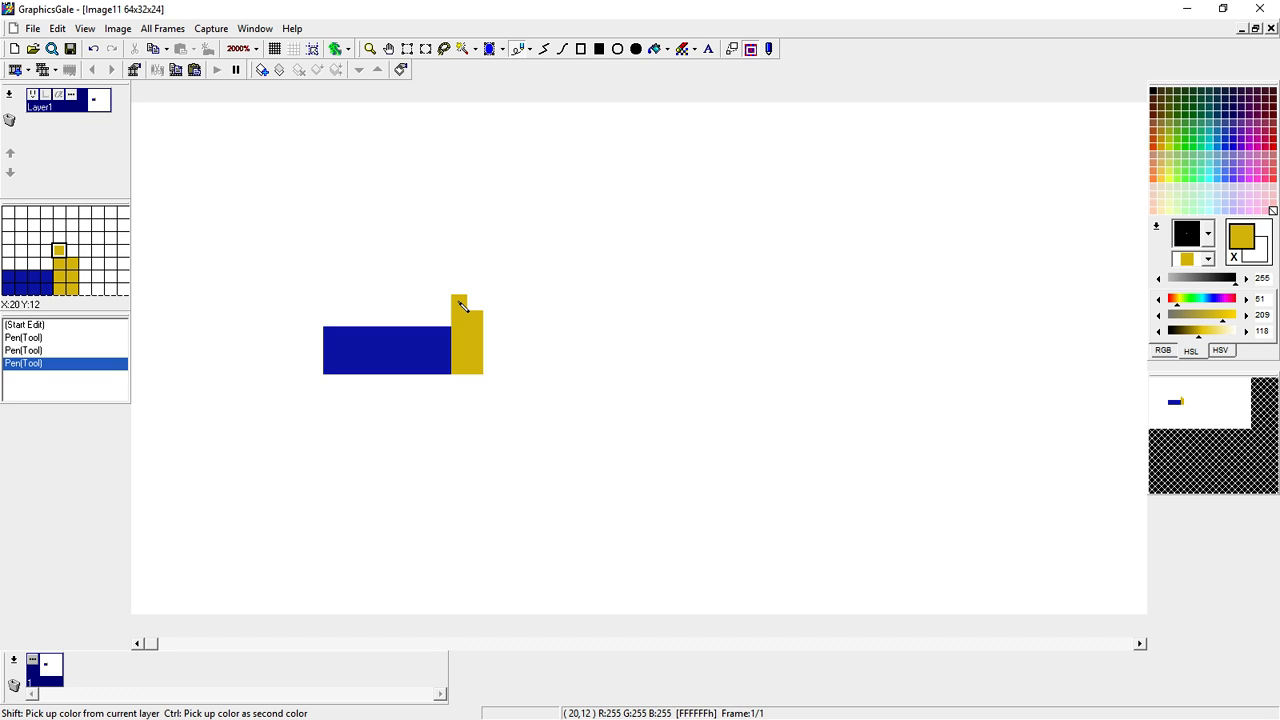
mouse_move(461, 305)
mouse_down()
mouse_move(446, 244)
mouse_move(487, 244)
mouse_move(481, 302)
mouse_move(467, 298)
mouse_move(464, 258)
mouse_move(497, 250)
mouse_move(499, 441)
mouse_move(494, 457)
mouse_move(476, 454)
mouse_move(468, 384)
mouse_move(480, 403)
mouse_move(438, 394)
mouse_move(443, 443)
mouse_up()
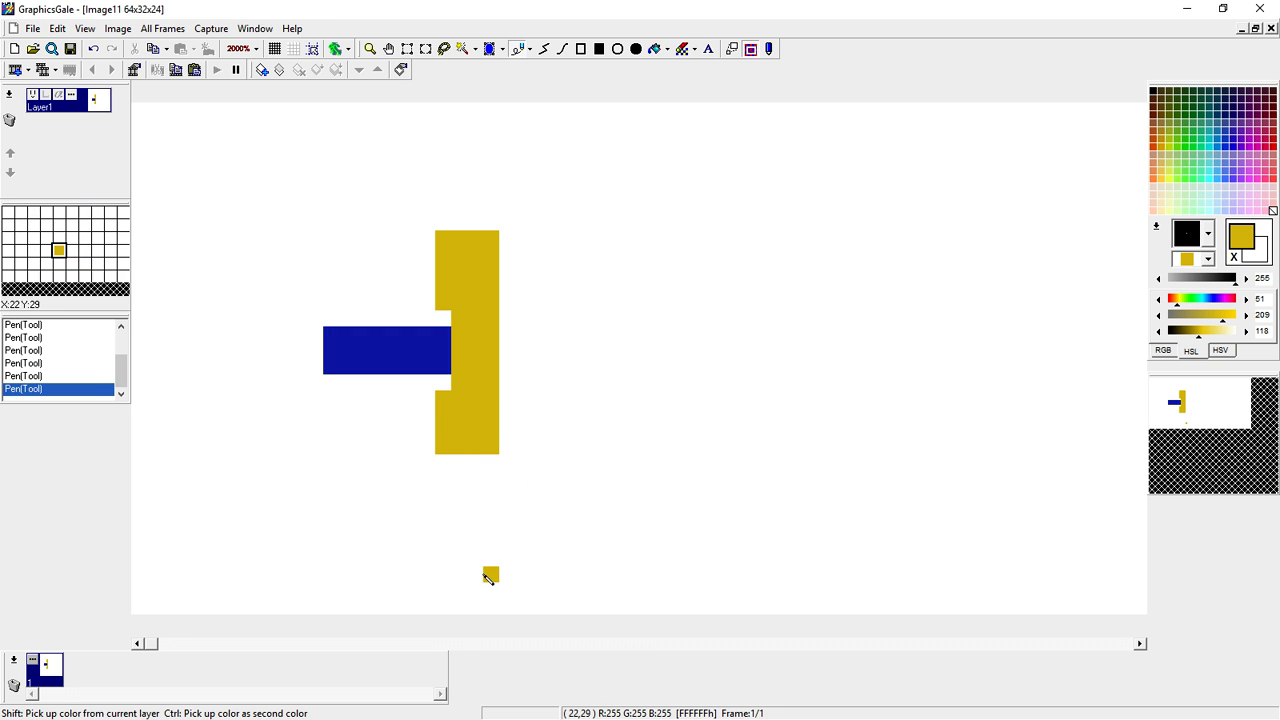
Draw a stepped gold pommel about 4 pixels long and 5 pixels high at the grip's left end
mouse_move(314, 316)
mouse_down()
mouse_move(315, 388)
mouse_move(301, 388)
mouse_move(309, 327)
mouse_move(287, 341)
mouse_move(284, 368)
mouse_move(268, 340)
mouse_up()
click(283, 350)
click(507, 350)
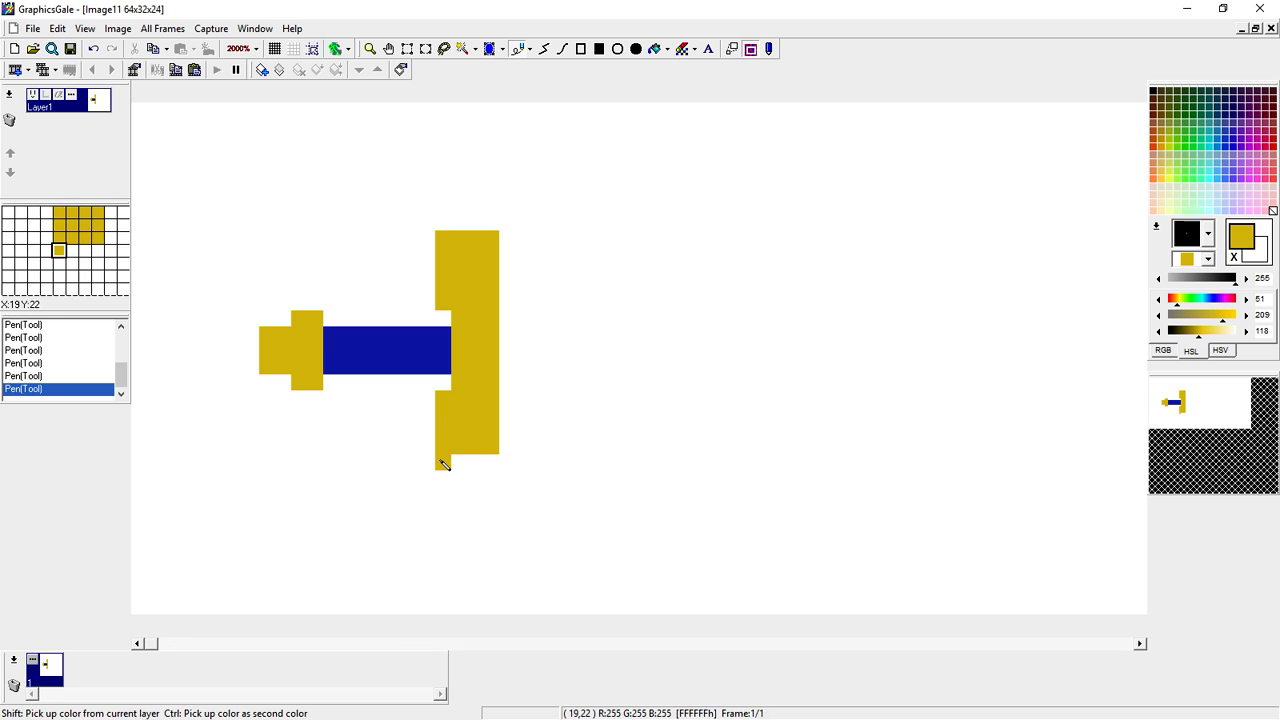
Add one gold row below the crossguard and paint over its uppermost and lowest pixel rows in white
drag(443, 464, 490, 463)
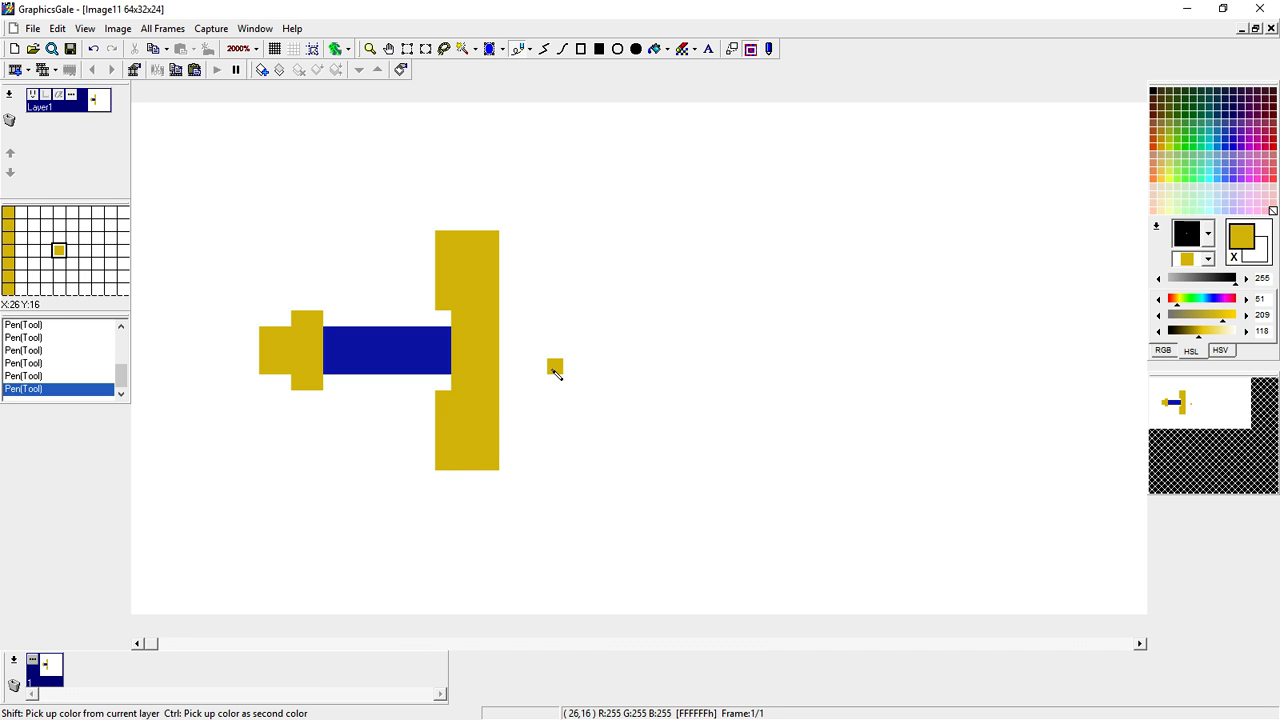
right_click(549, 309)
drag(430, 240, 512, 243)
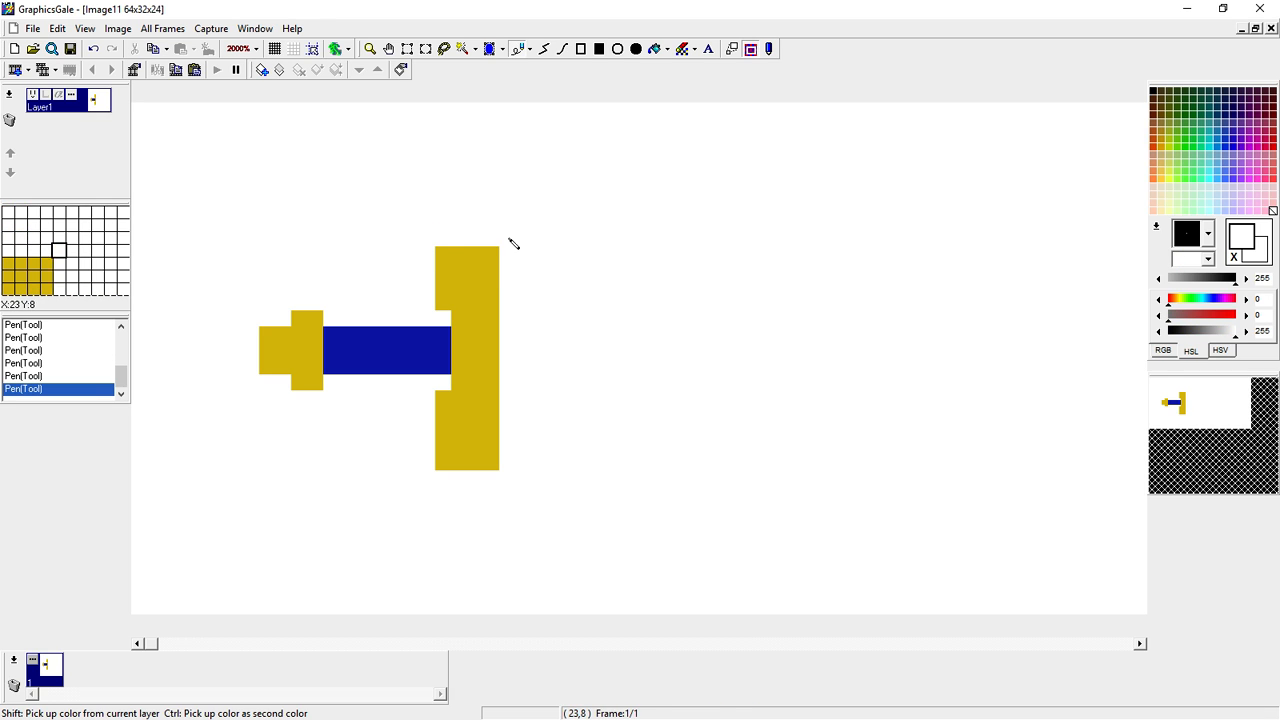
drag(440, 463, 505, 463)
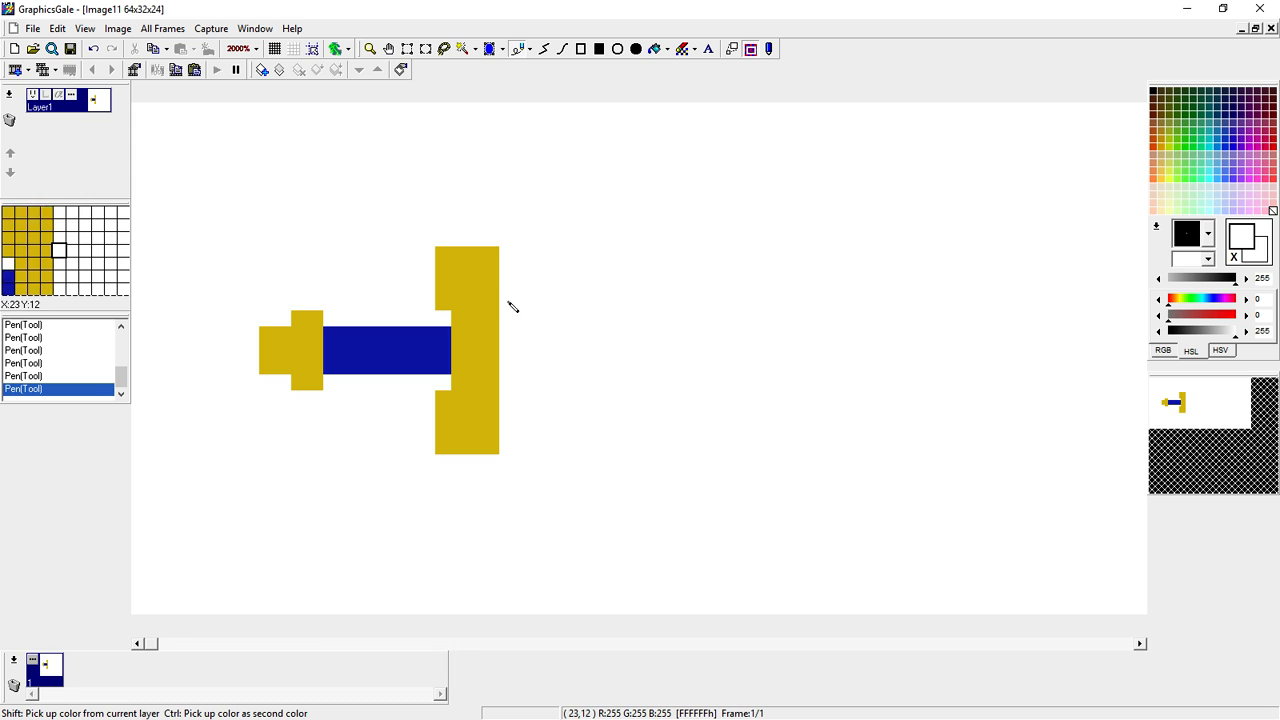
click(459, 418)
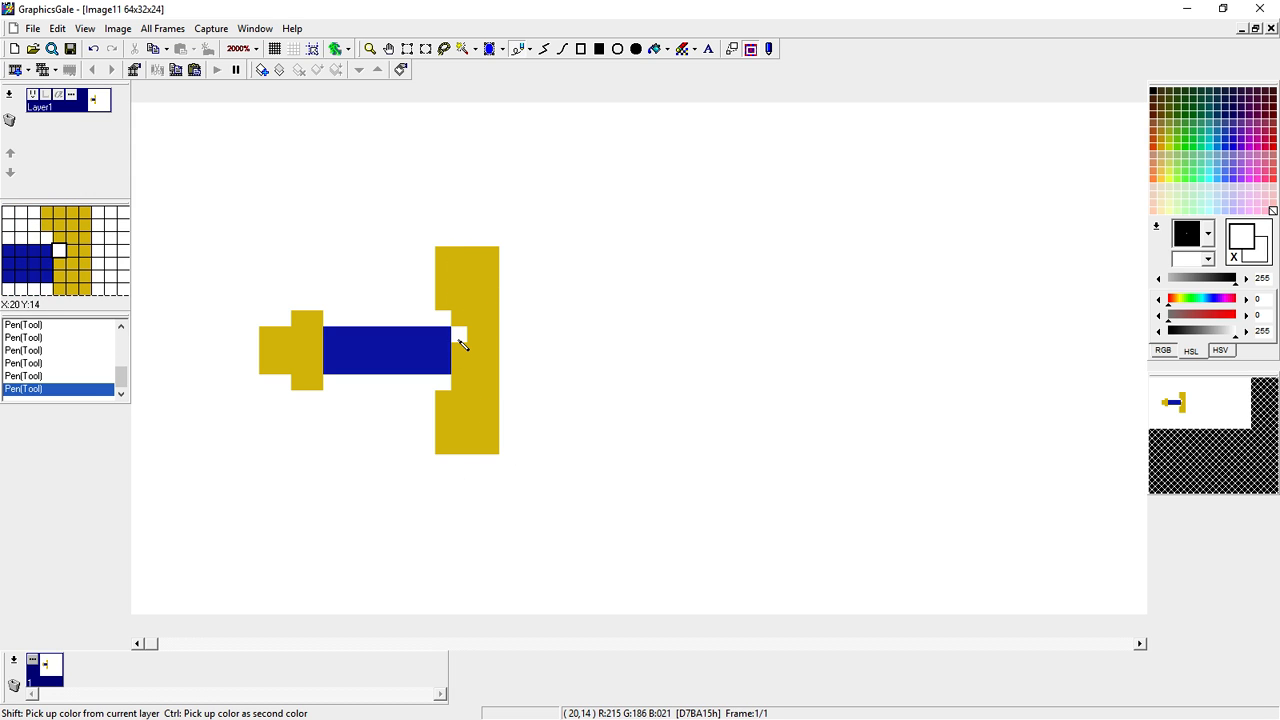
Mix a gray-brown drawing color for the blade with hue 29, saturation 36 and luminance 127
click(1177, 307)
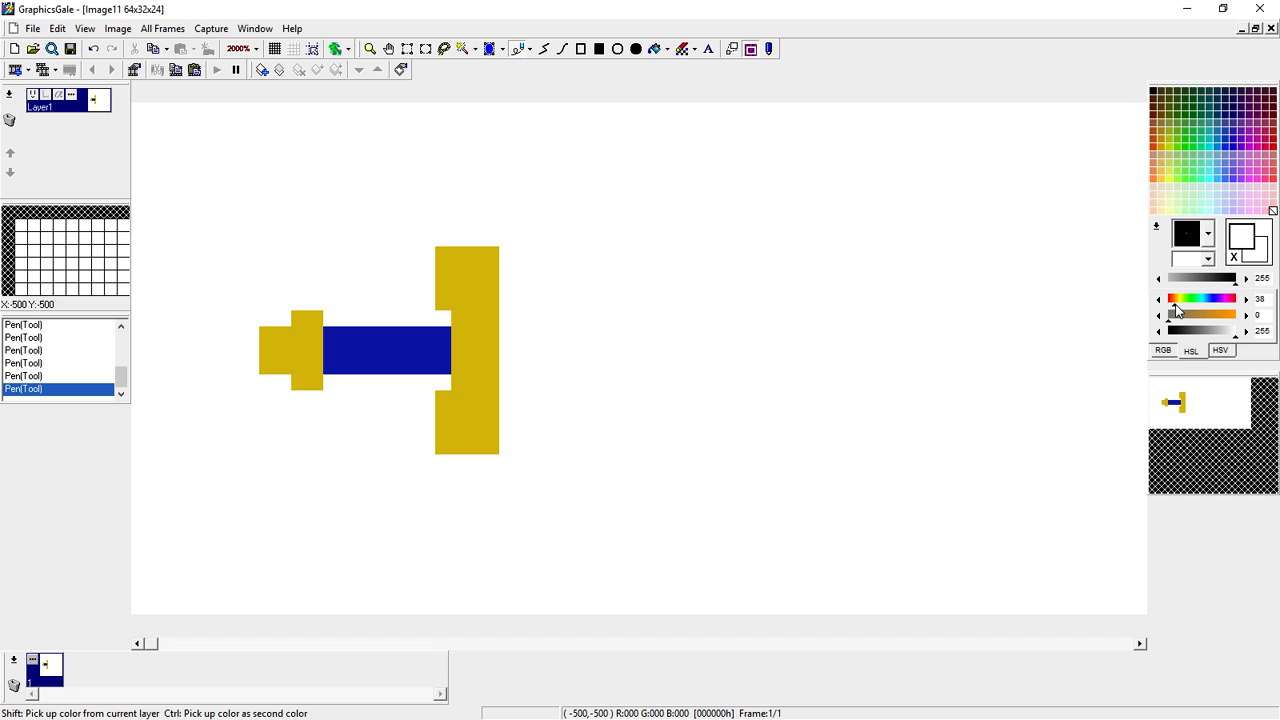
click(1208, 335)
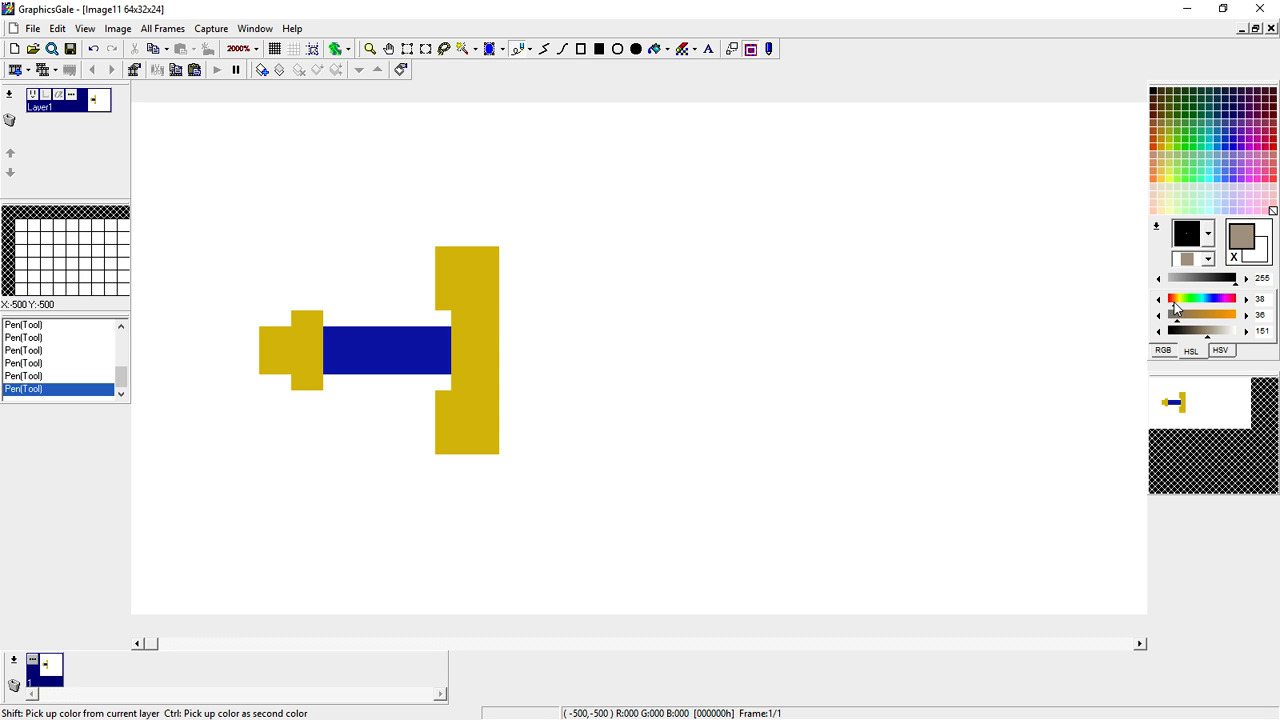
drag(1175, 309, 1205, 342)
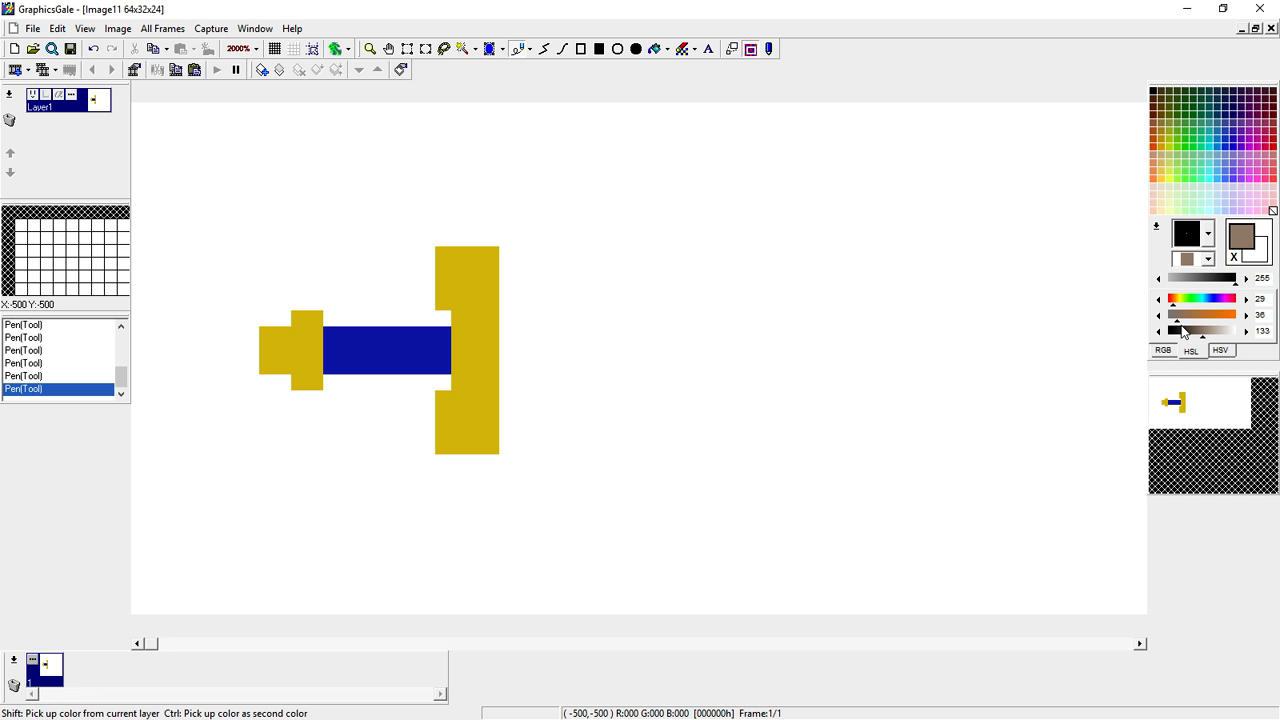
click(1200, 337)
click(1203, 338)
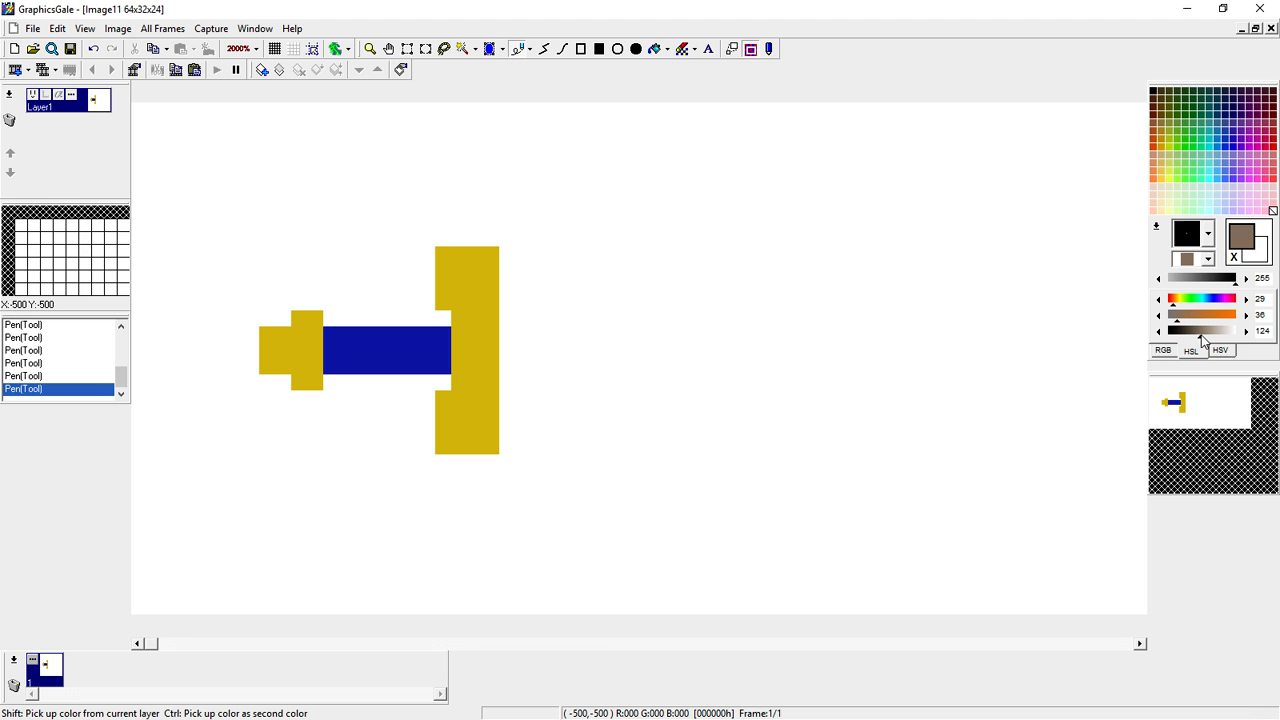
Outline a pointed blade about 26 by 5 pixels from the crossguard with Connect Line and flood-fill it in the same gray-brown
click(490, 48)
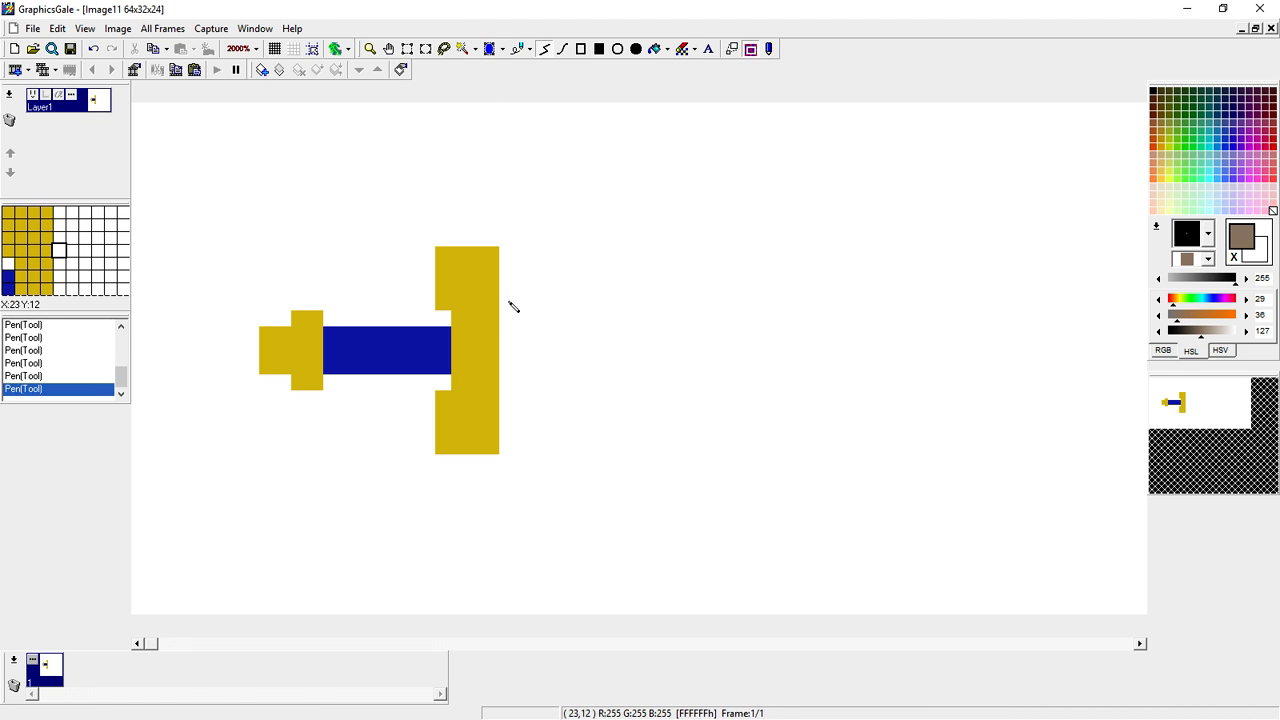
drag(510, 319, 547, 321)
drag(655, 327, 818, 318)
drag(510, 389, 874, 383)
drag(828, 320, 890, 376)
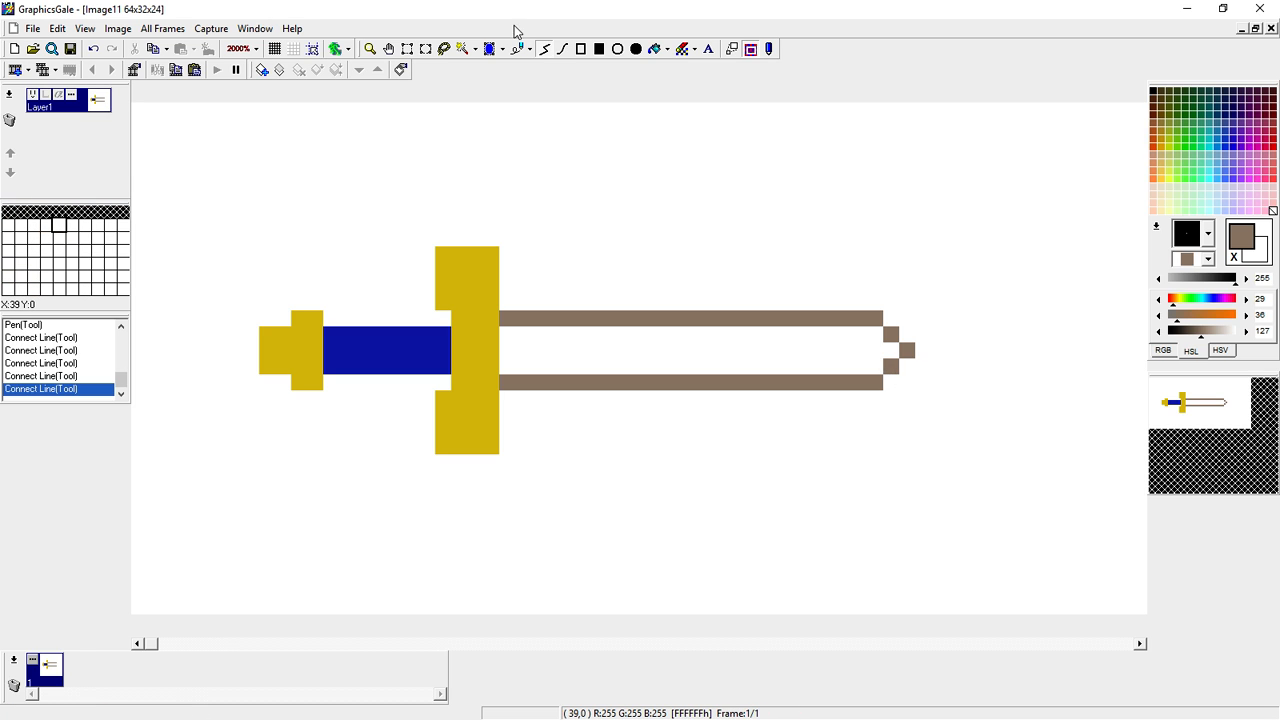
click(655, 48)
click(658, 340)
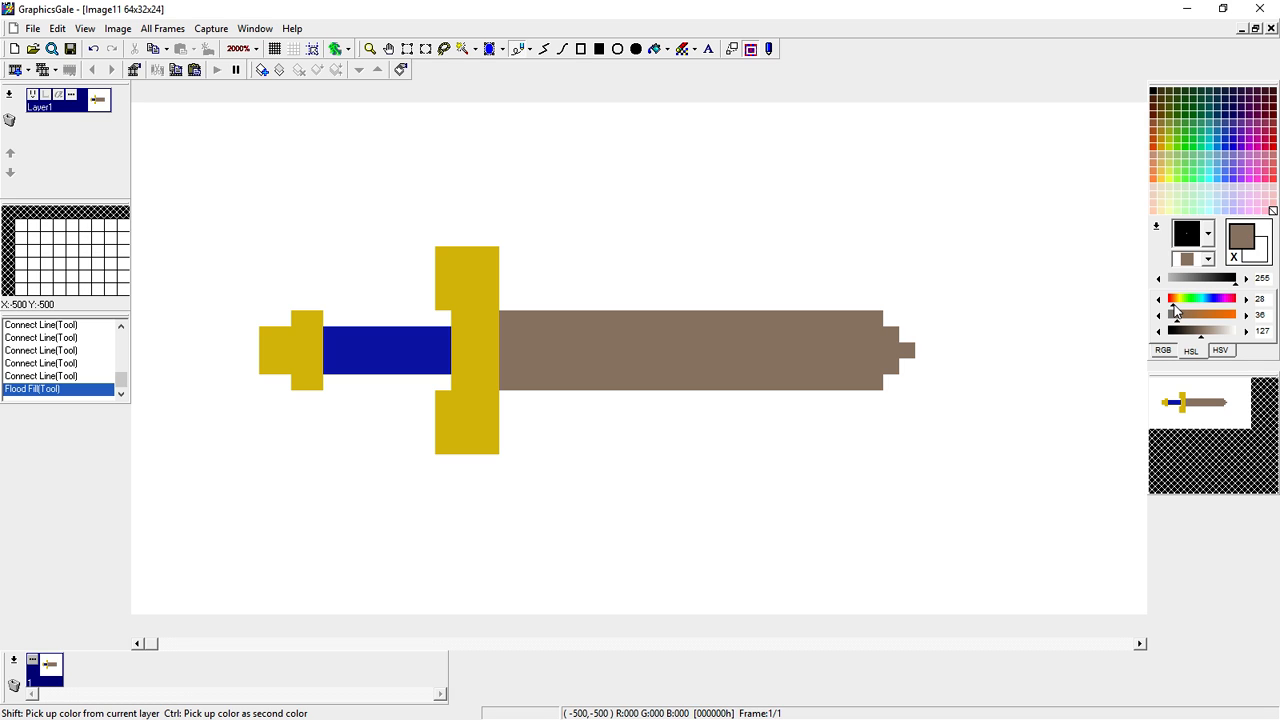
Shade the blade from its center line down in a darker brown with hue 17, saturation 36 and luminance 97
drag(1172, 304, 1170, 304)
drag(1197, 337, 1194, 337)
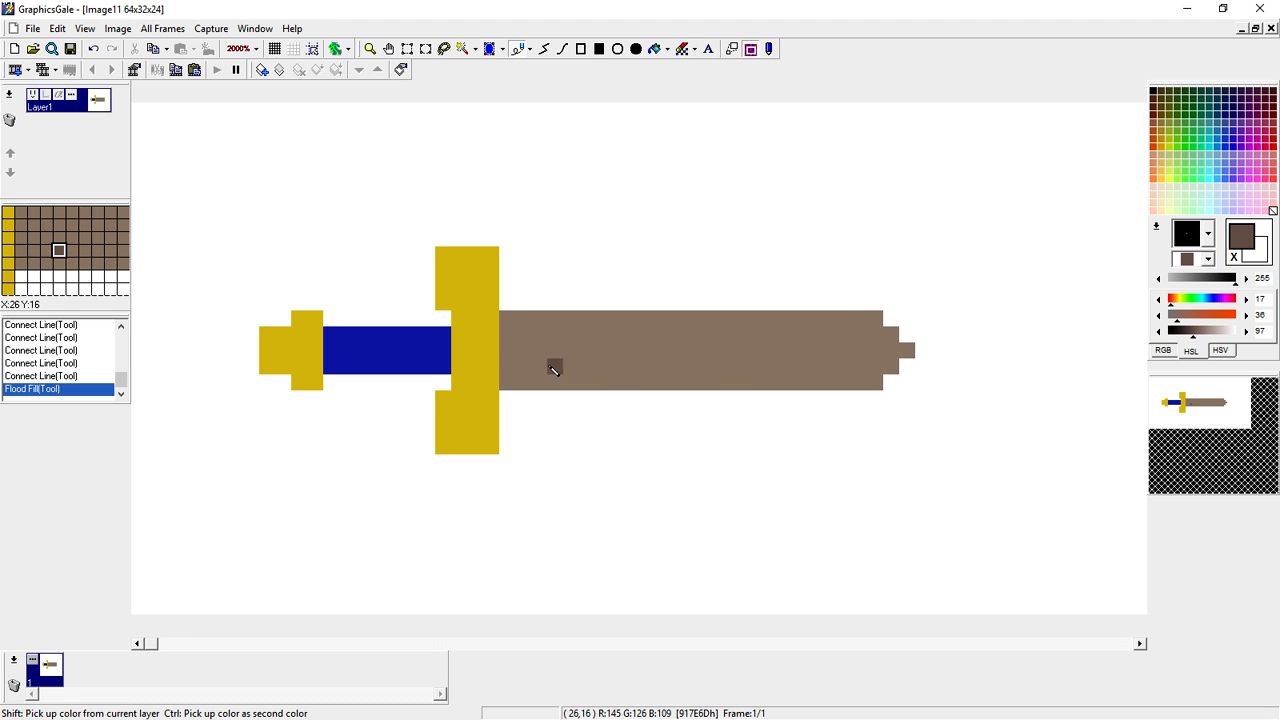
mouse_move(548, 351)
mouse_down()
mouse_move(513, 352)
mouse_move(912, 351)
mouse_up()
click(858, 302)
click(656, 48)
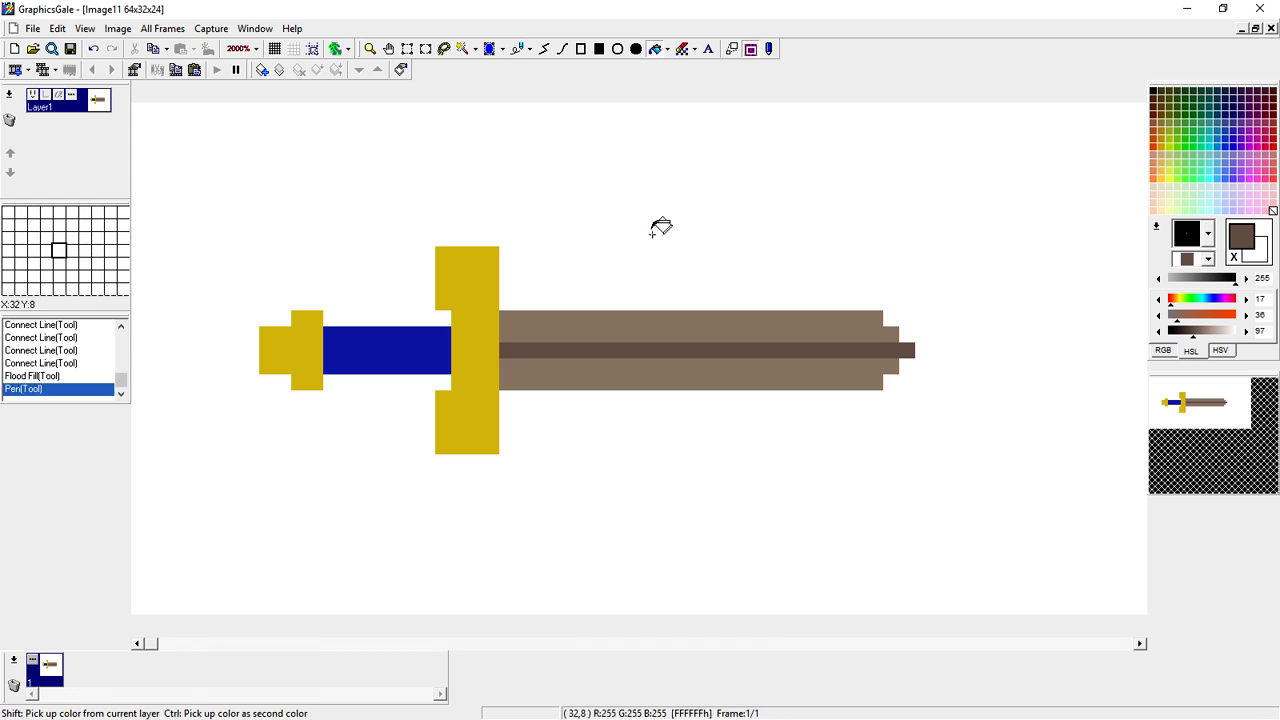
click(674, 361)
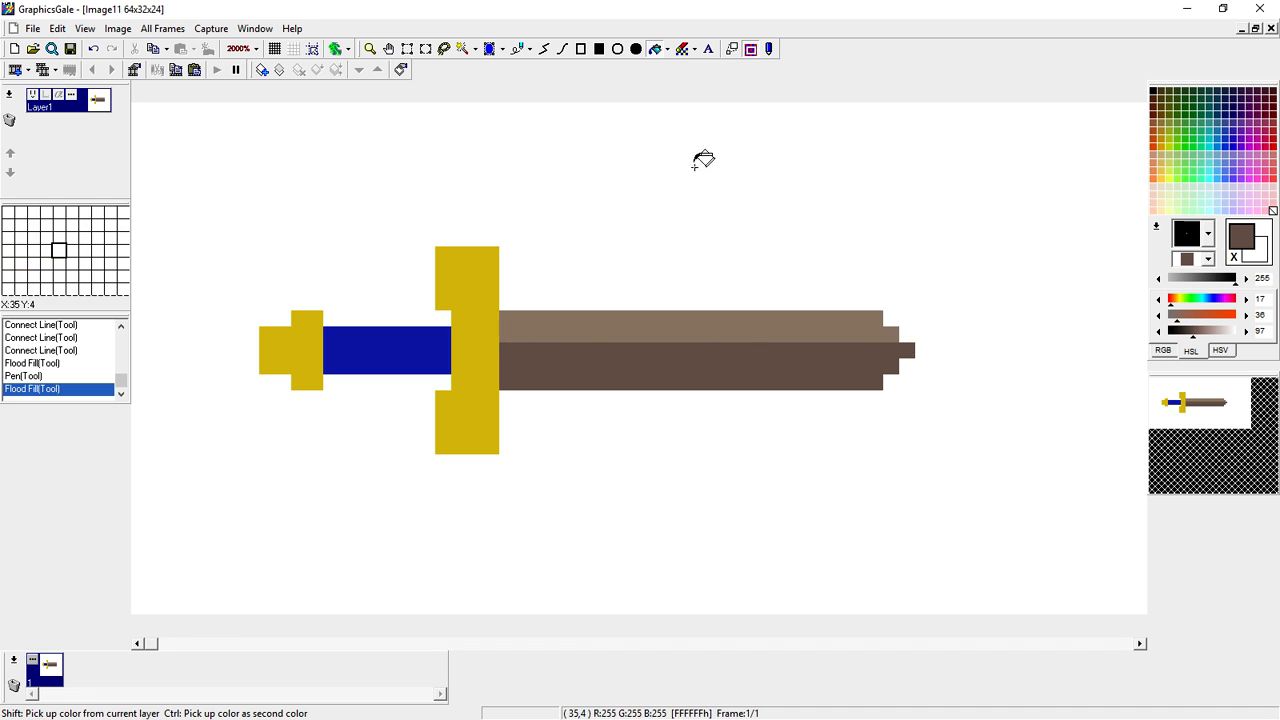
Draw a light gray-brown highlight line along the blade's center with Connect Line, using hue 42, saturation 36 and luminance 163
click(544, 49)
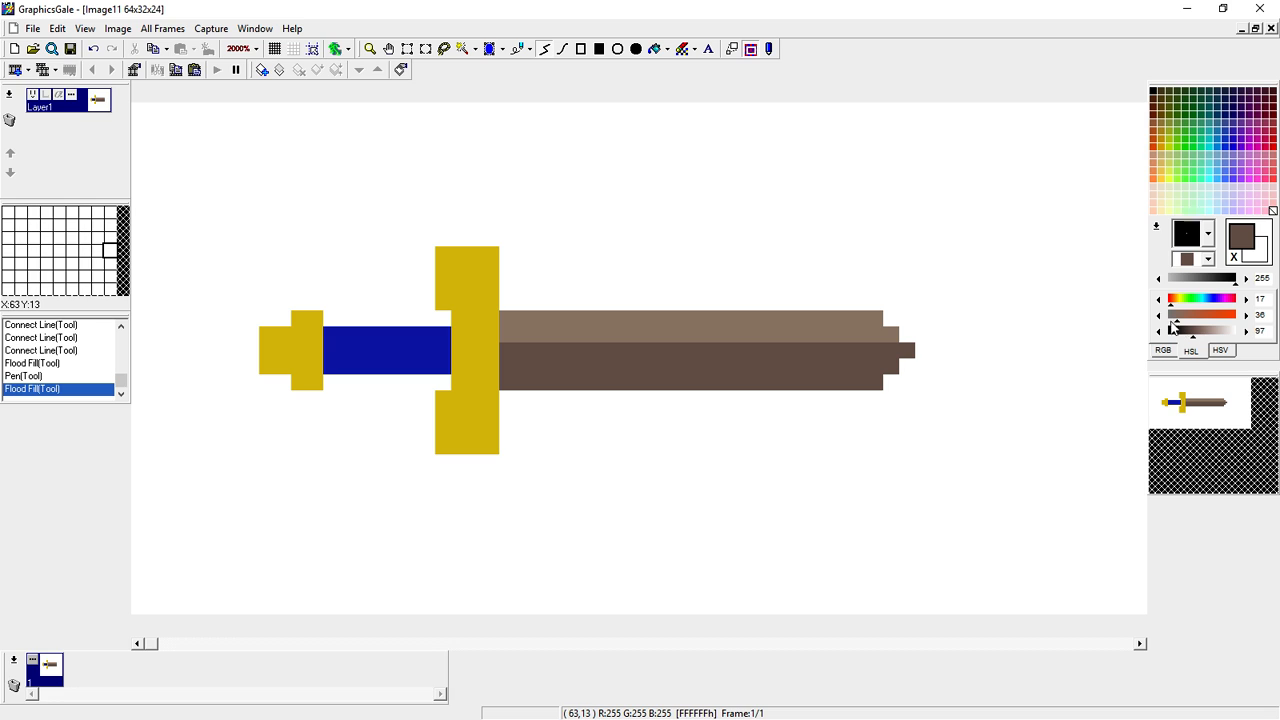
right_click(831, 334)
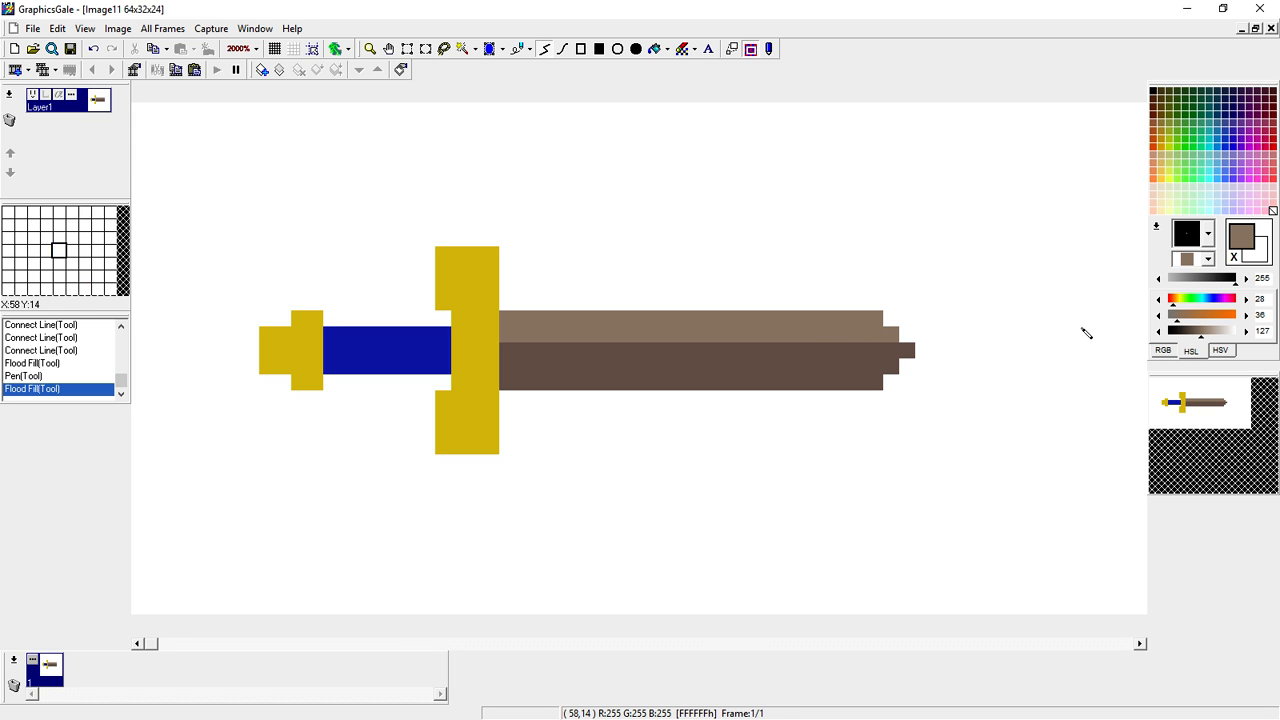
drag(1204, 337, 1178, 310)
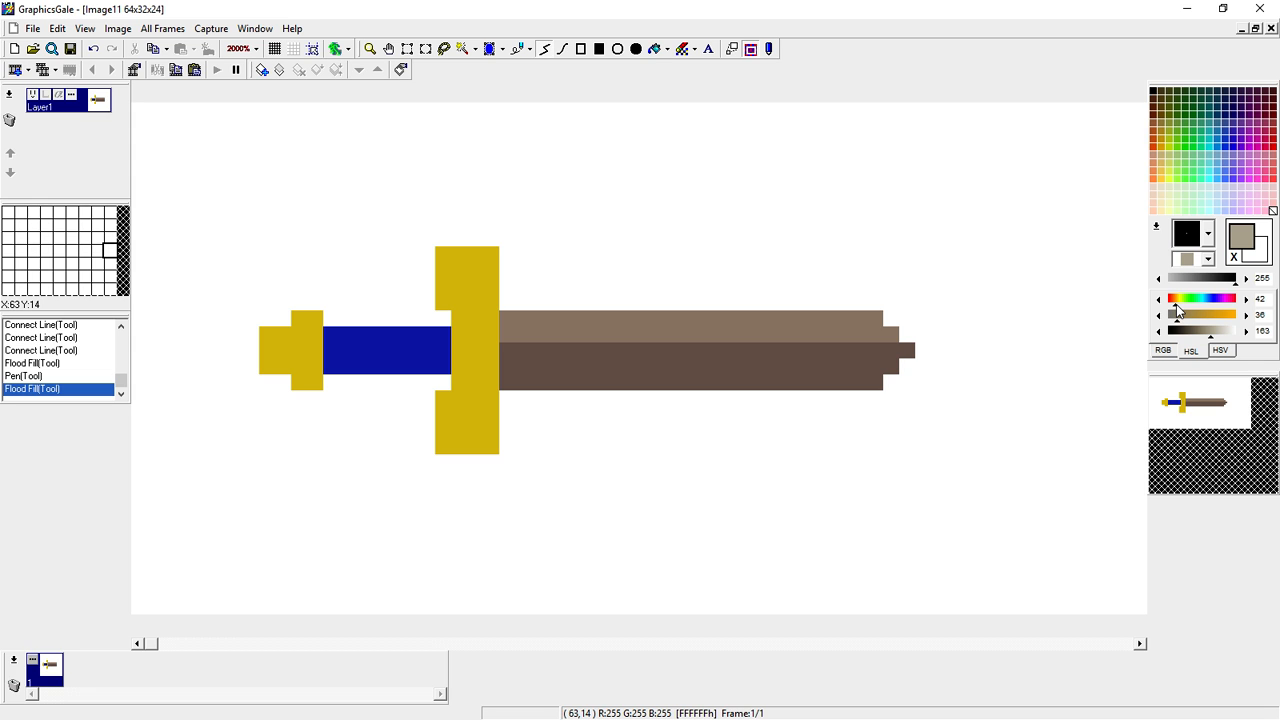
drag(907, 350, 505, 355)
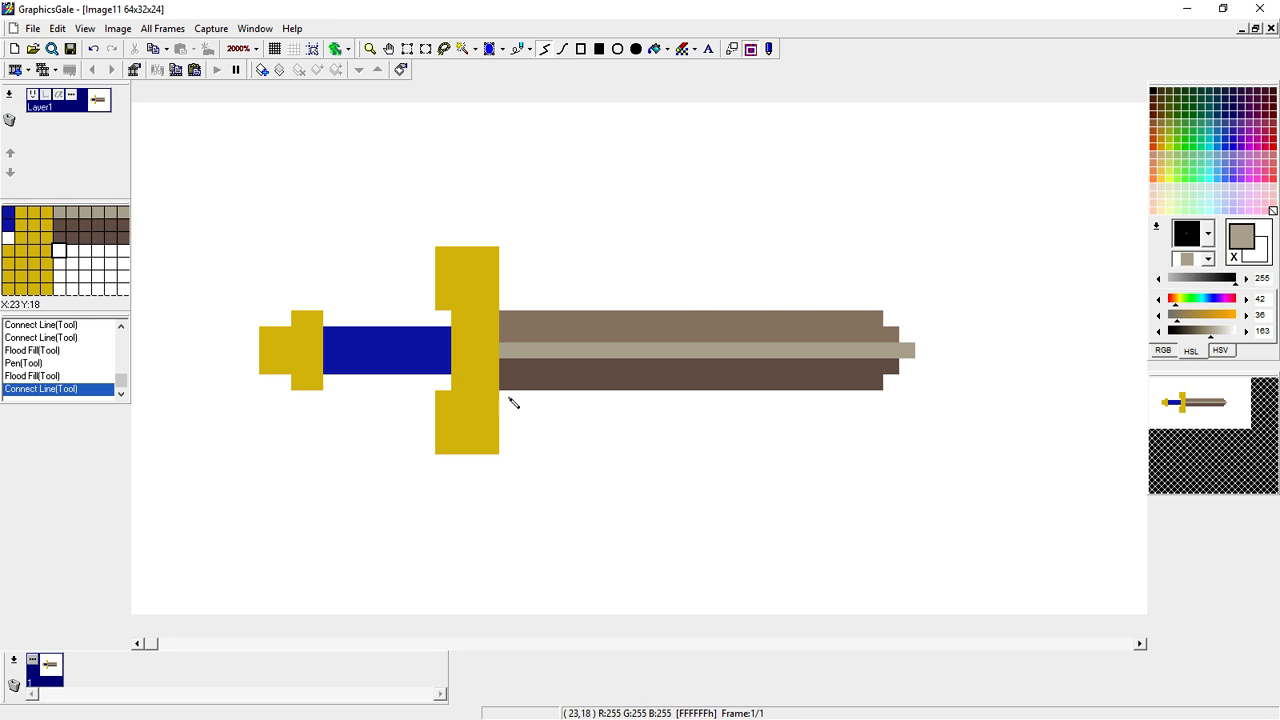
Mix an orange-brown with hue 38, saturation 210 and luminance 103 and mark the corners of both crossguard ends with single Pen pixels
right_click(472, 325)
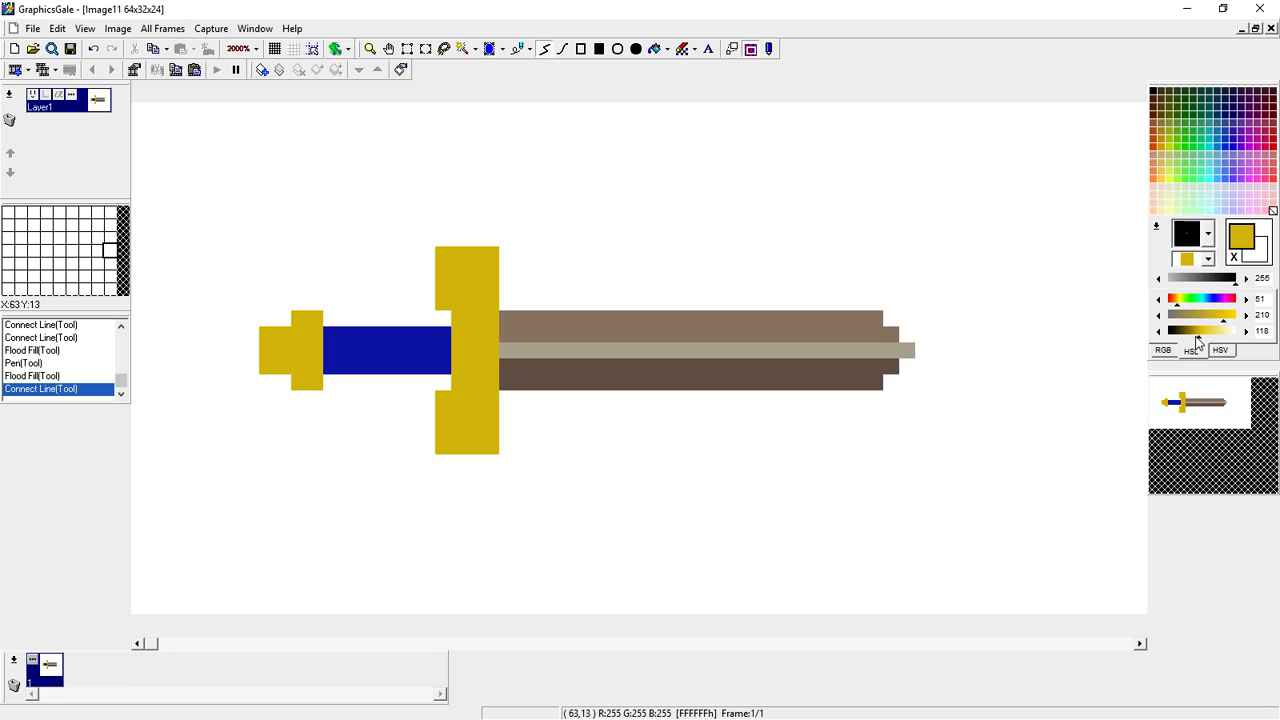
drag(1198, 341, 1175, 311)
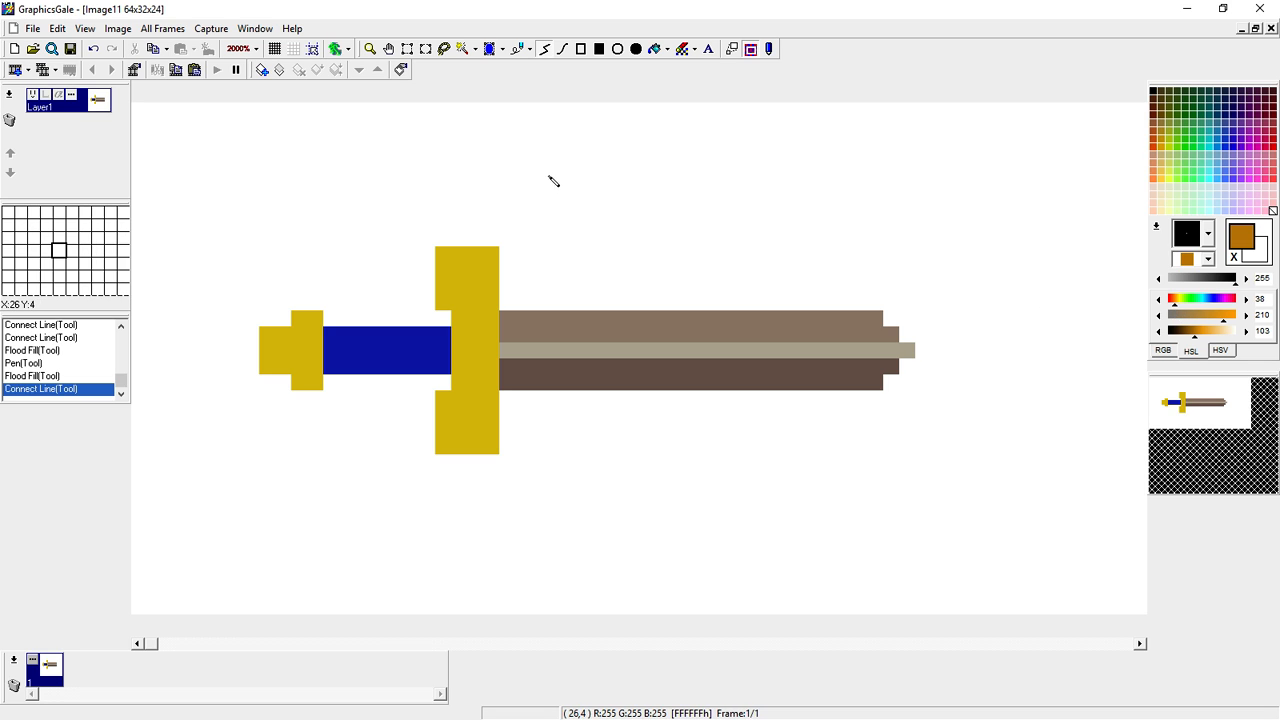
click(516, 50)
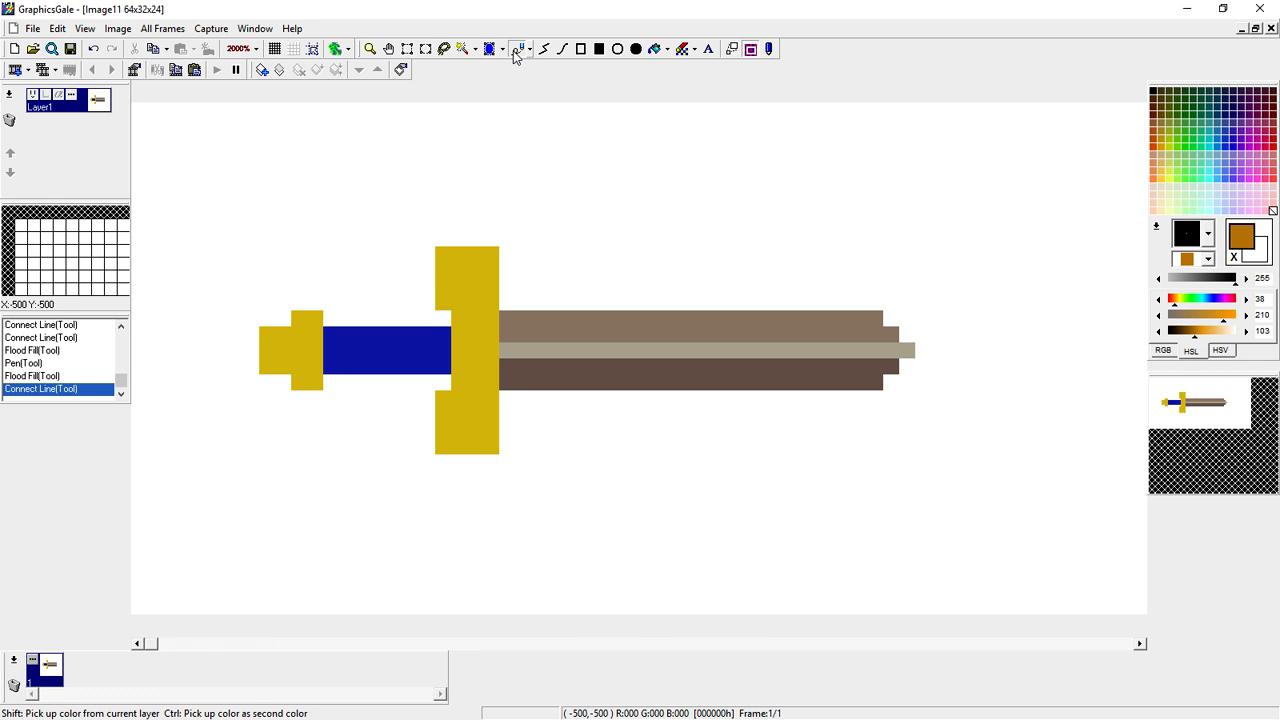
click(444, 304)
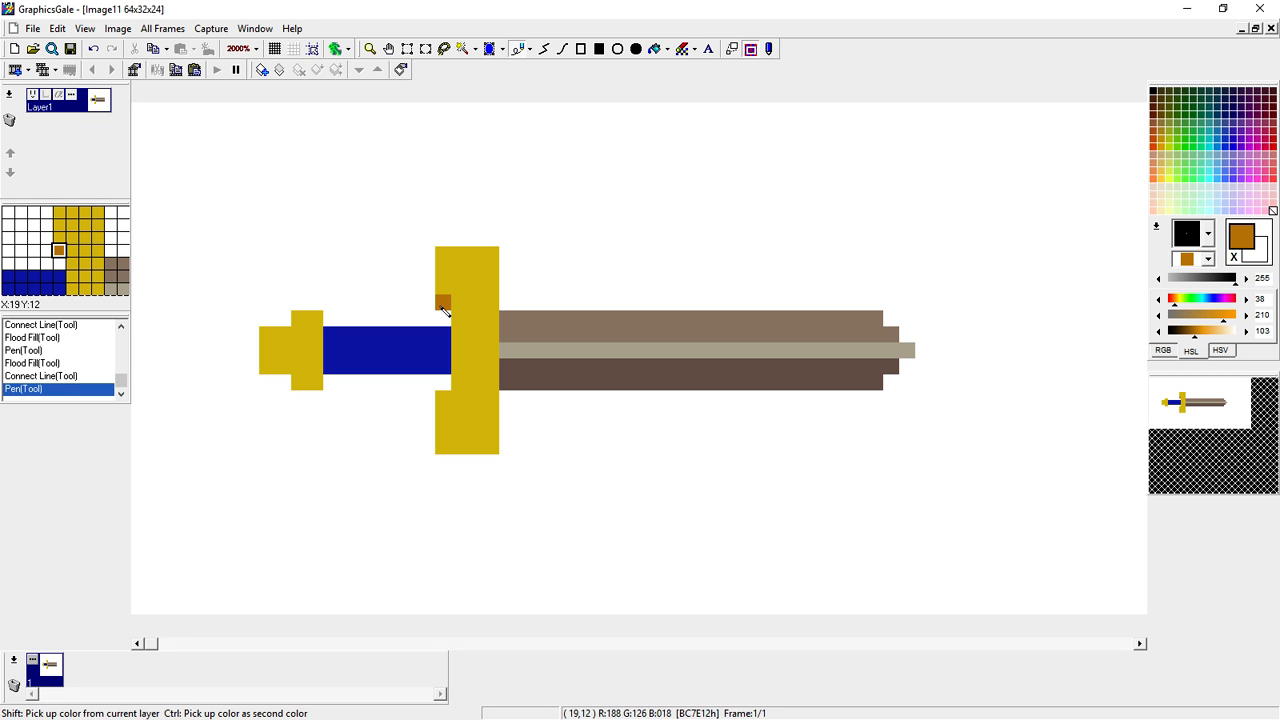
click(443, 254)
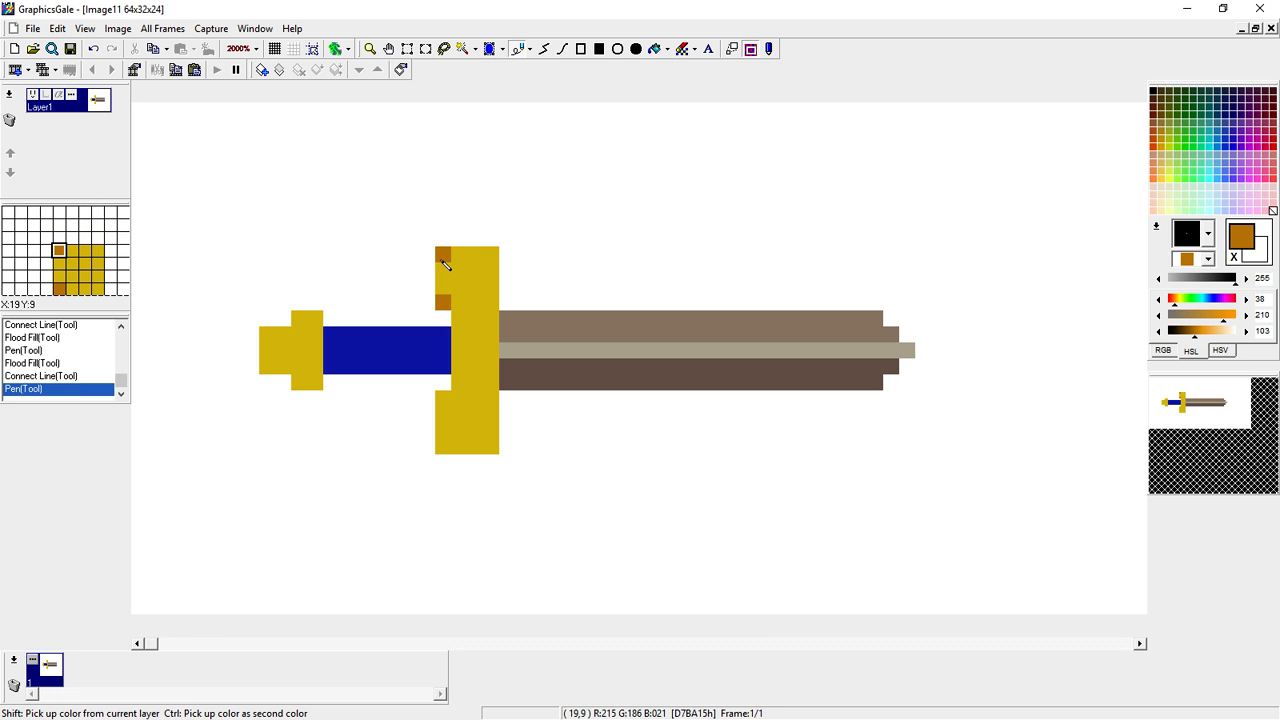
click(490, 256)
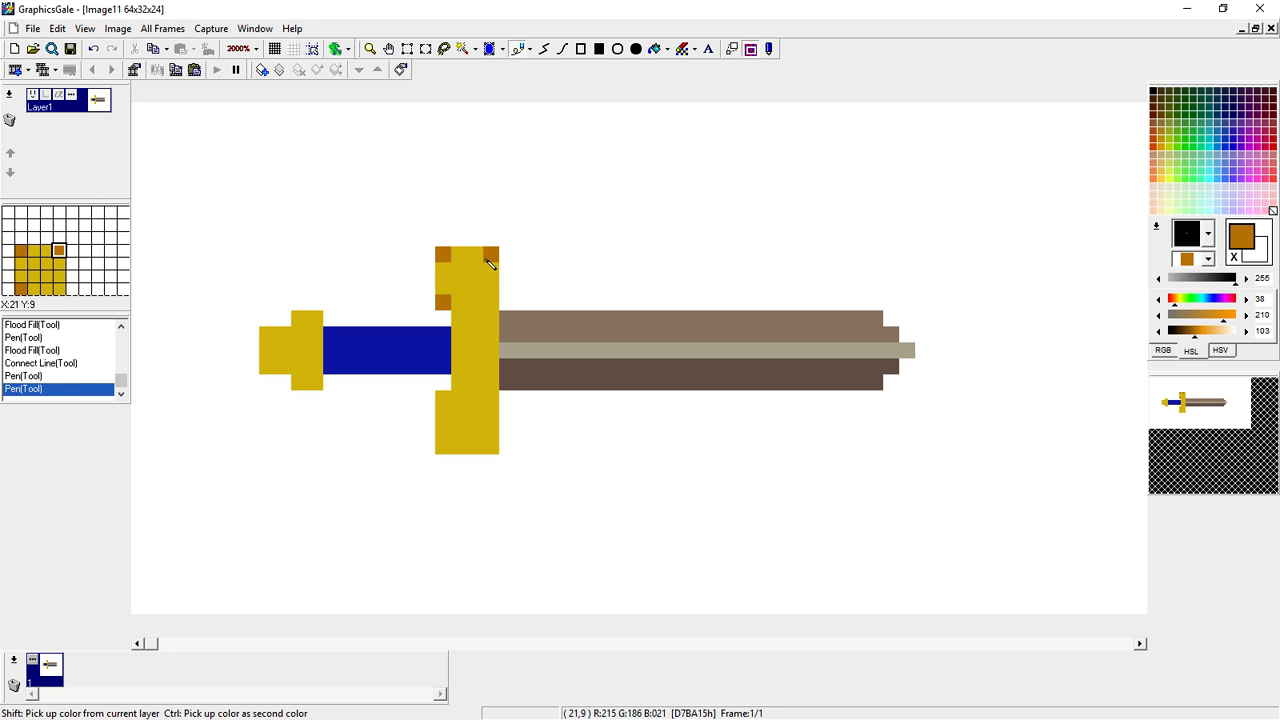
click(490, 446)
click(447, 448)
click(443, 398)
click(507, 430)
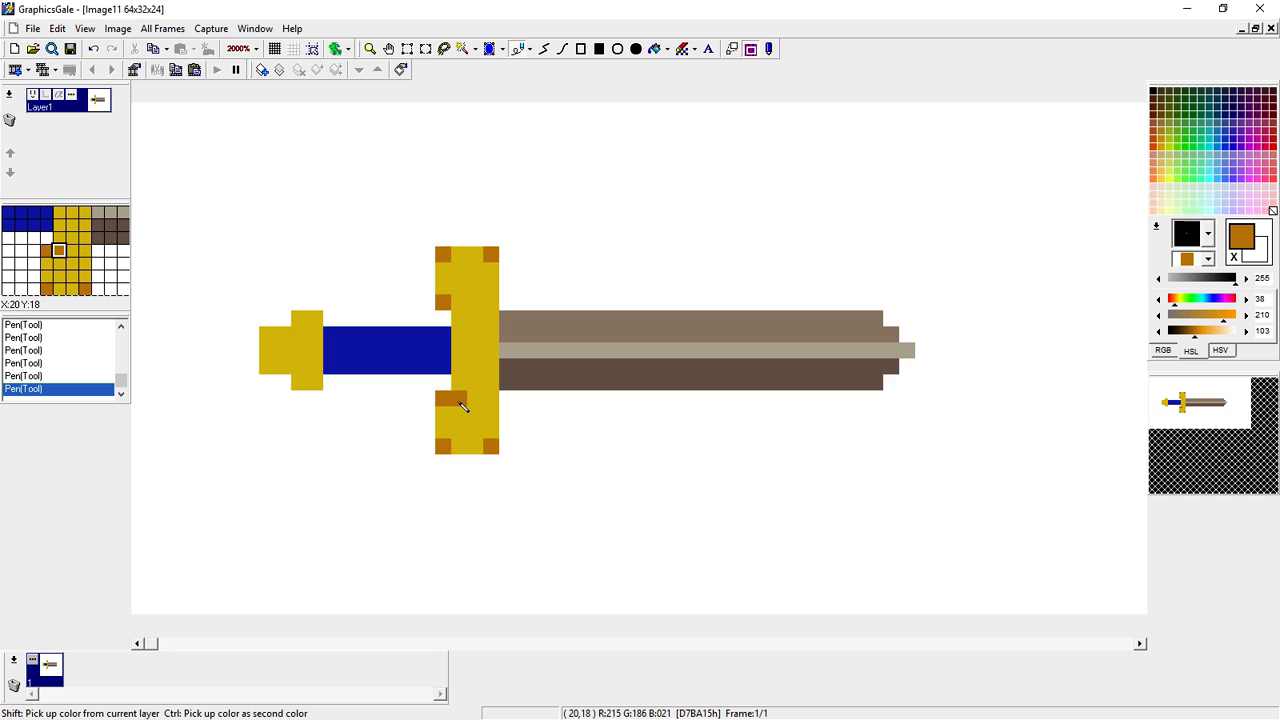
Extend the grip-side corner pixels of both crossguard ends into orange-brown hooks that turn toward the outer tips
drag(467, 401, 477, 435)
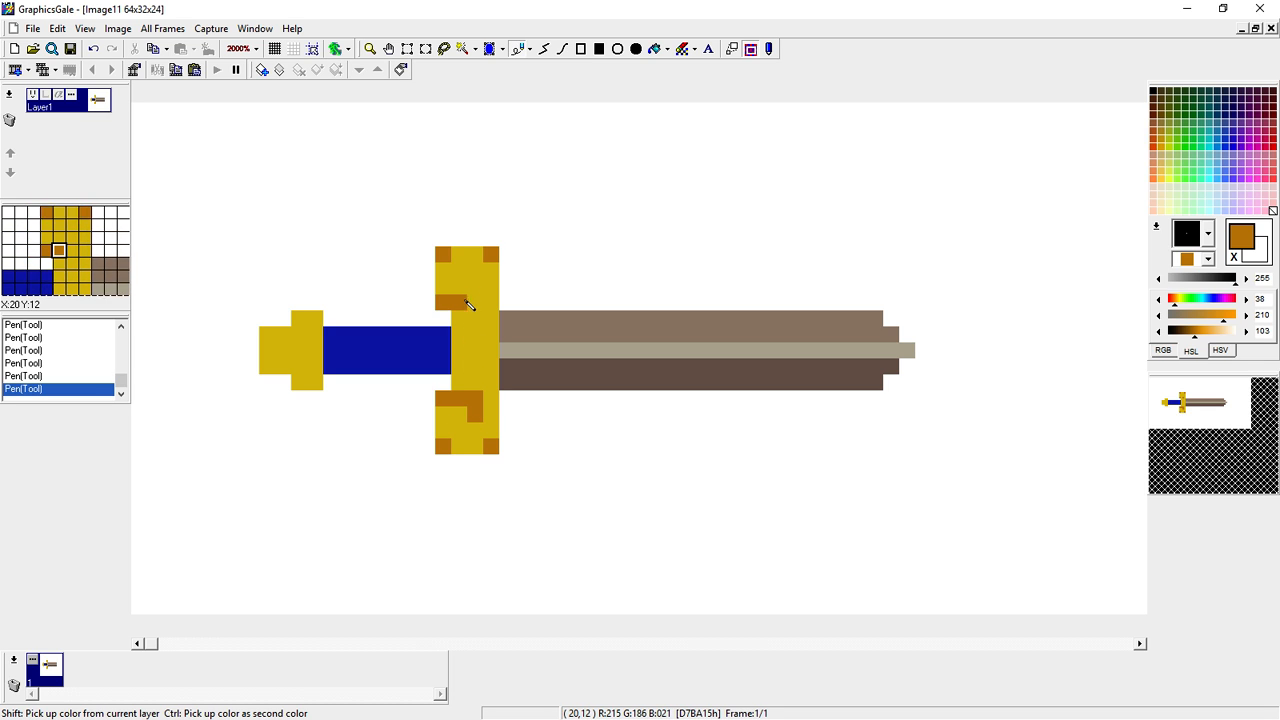
drag(475, 305, 477, 293)
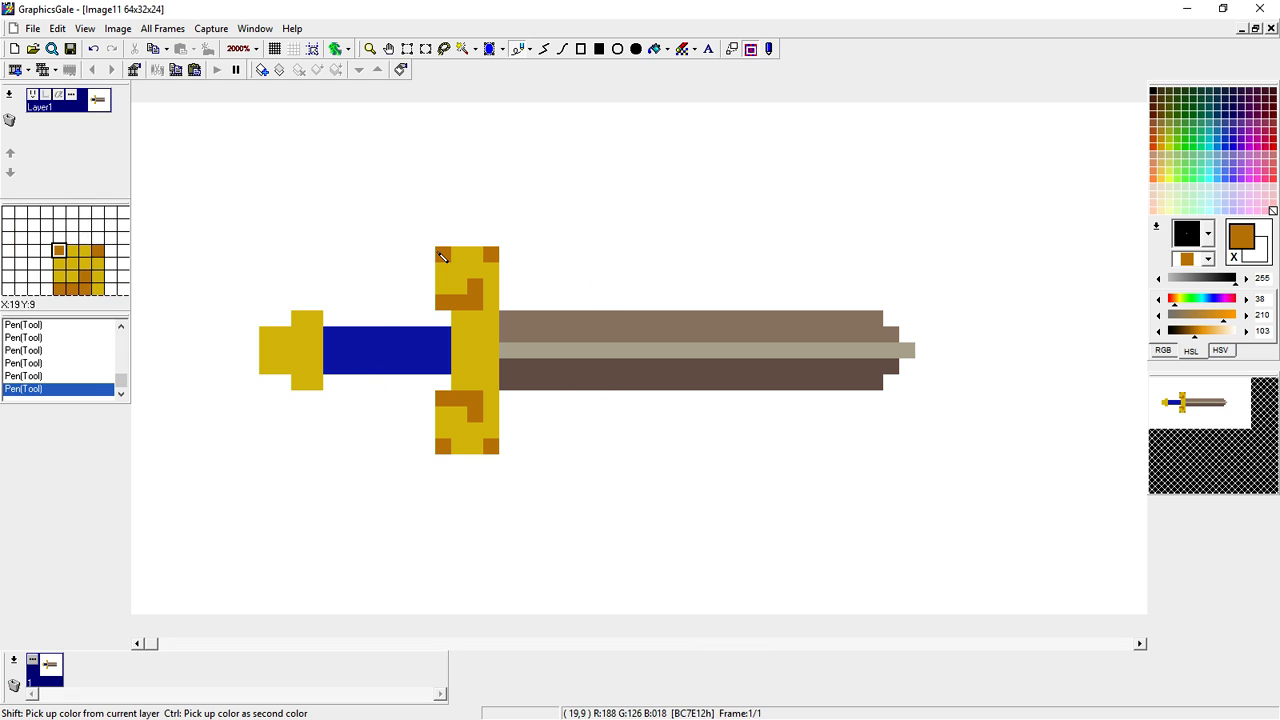
click(427, 271)
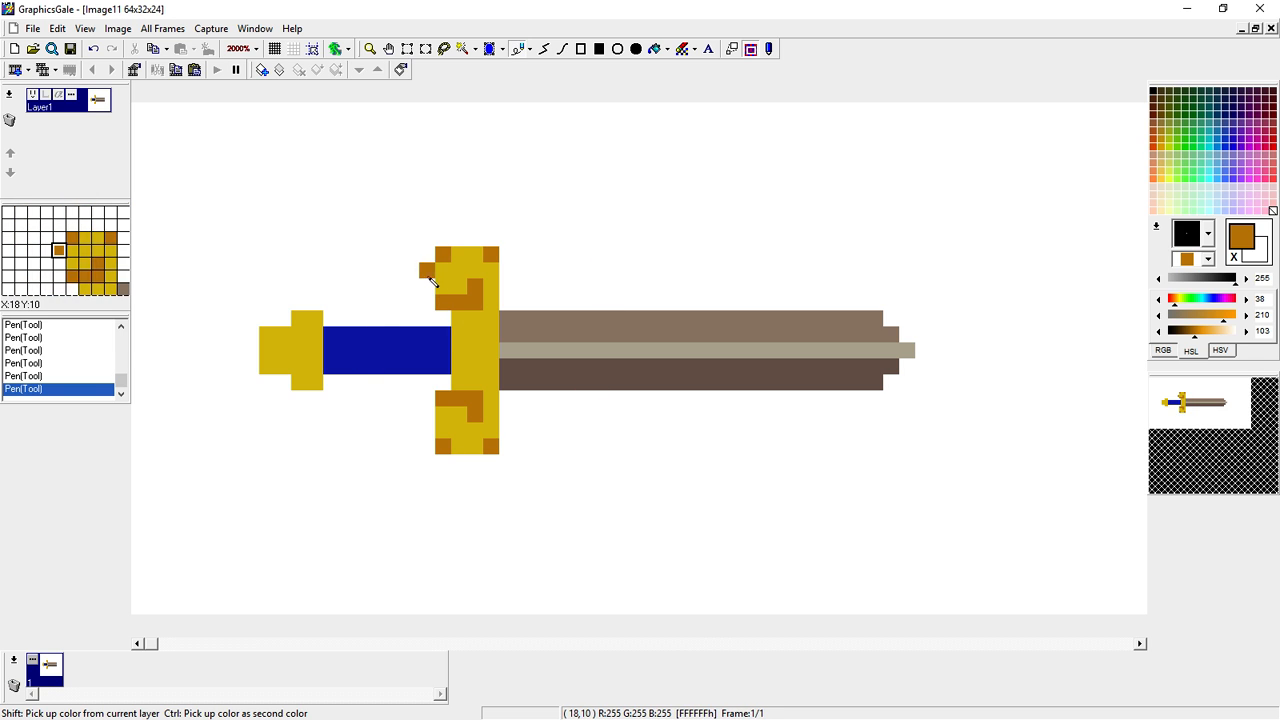
right_click(430, 276)
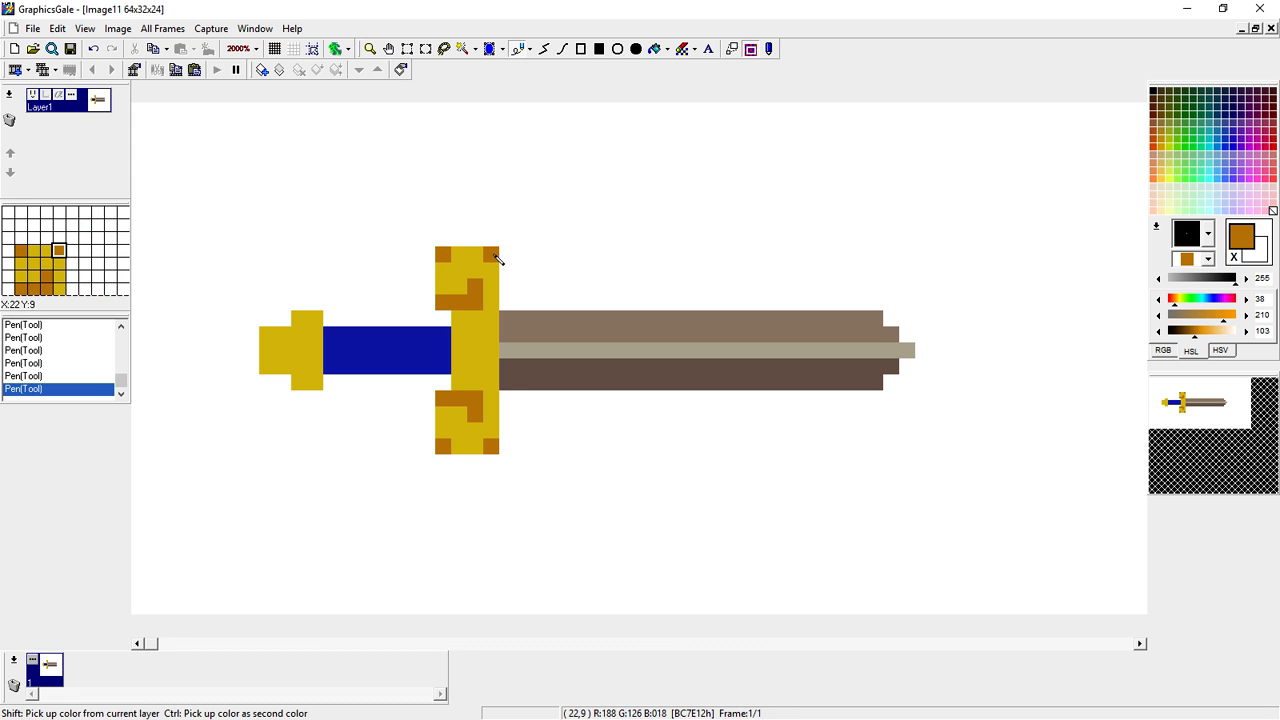
Add a small point at the blade's base with one gold center pixel bordered by three orange-brown pixels
click(510, 340)
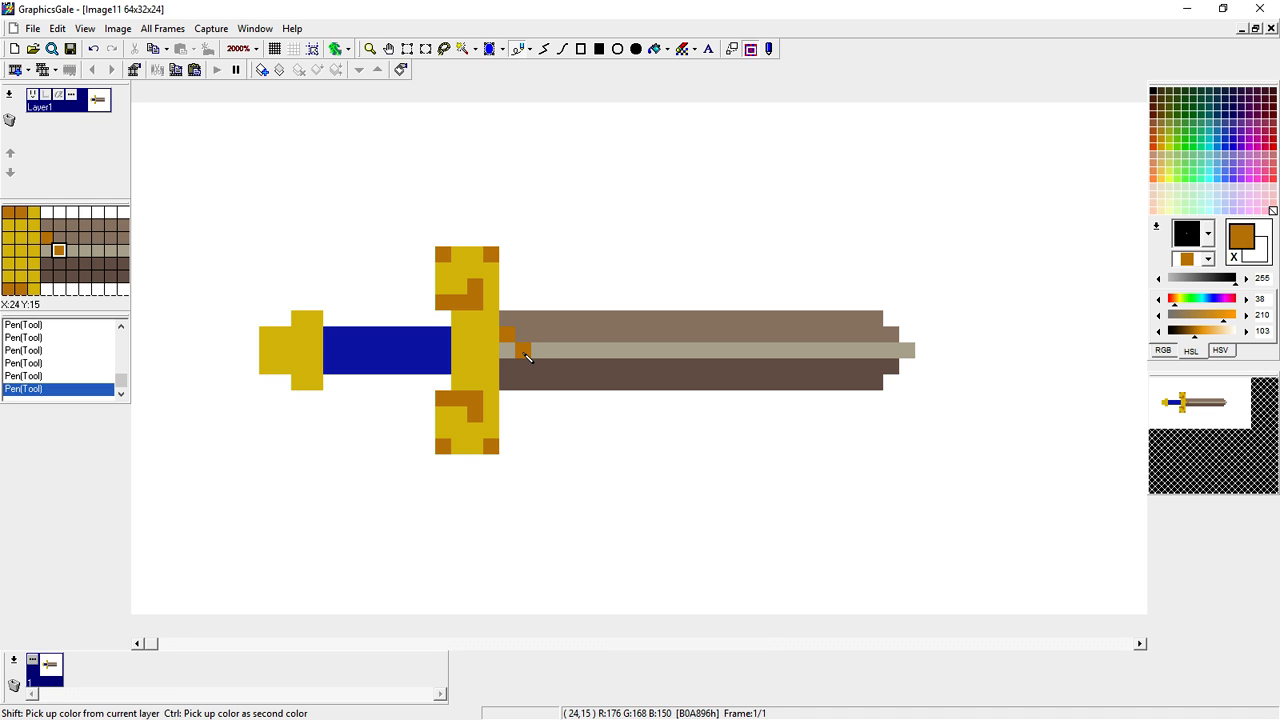
click(524, 353)
click(508, 367)
right_click(492, 366)
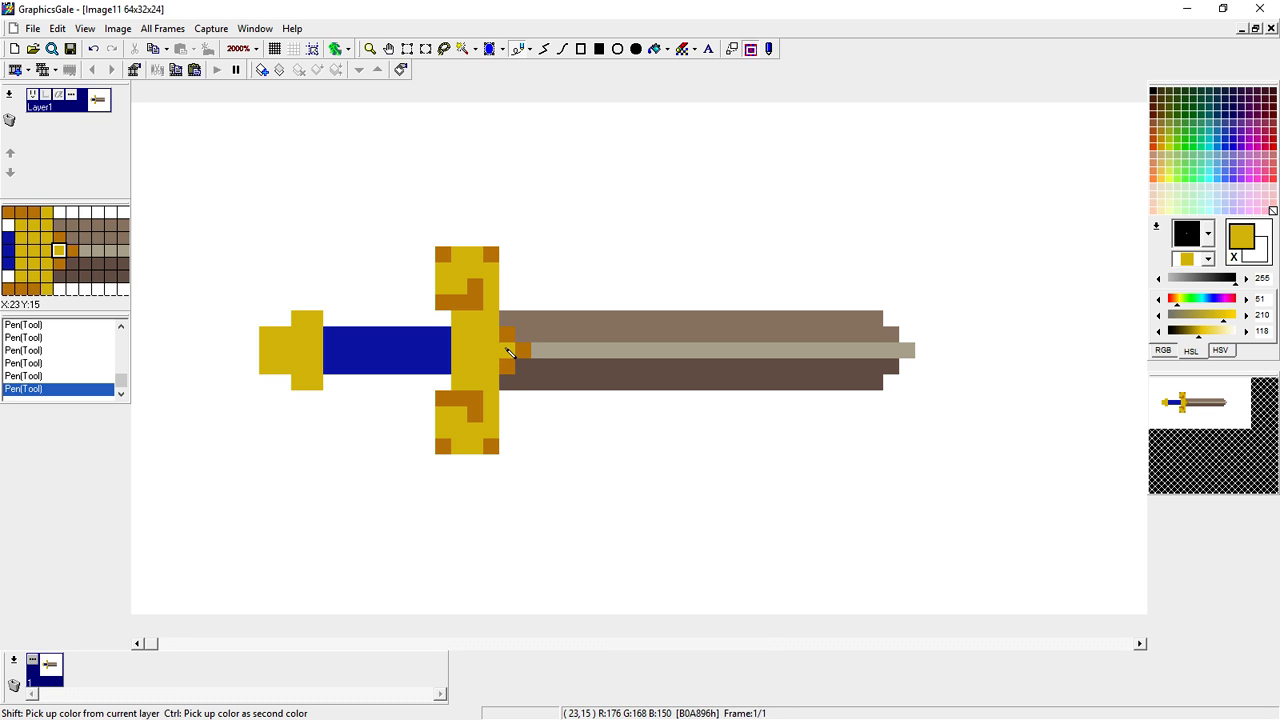
click(507, 349)
right_click(509, 336)
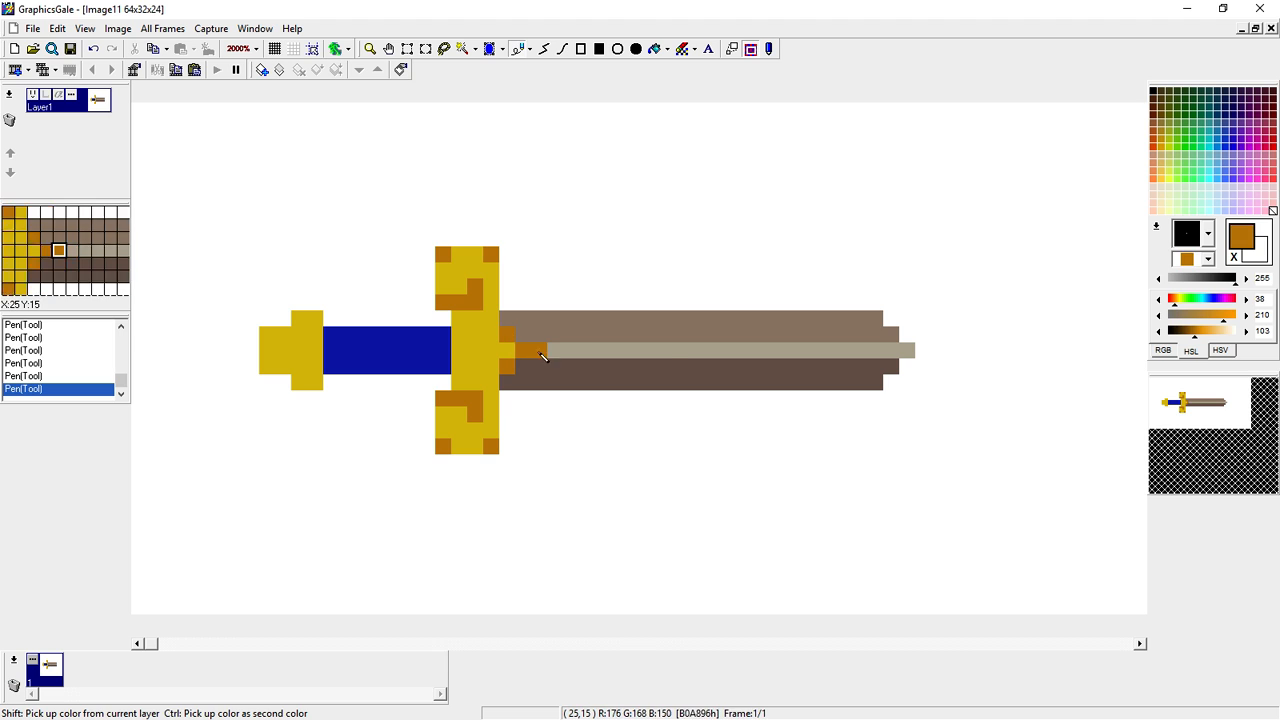
Mix a bright yellow from the crossguard's gold with hue 59, saturation 210 and luminance 145
right_click(479, 363)
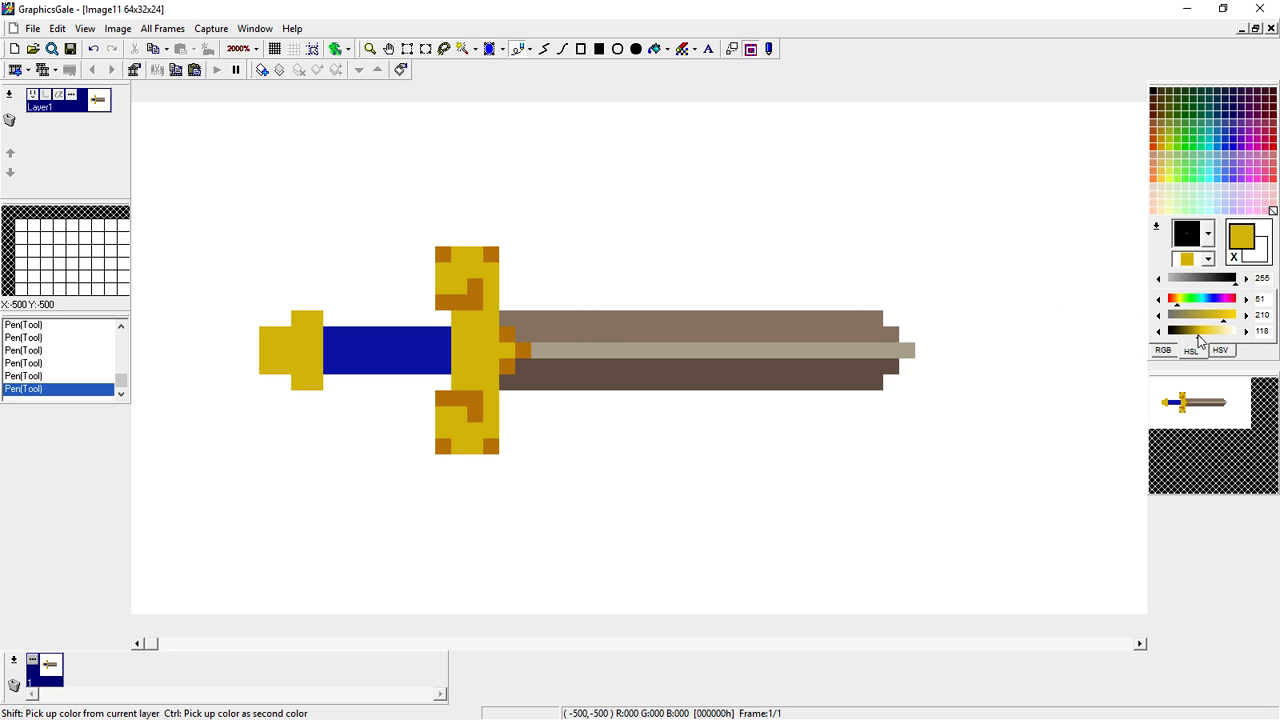
drag(1201, 341, 1203, 341)
drag(1179, 307, 1180, 307)
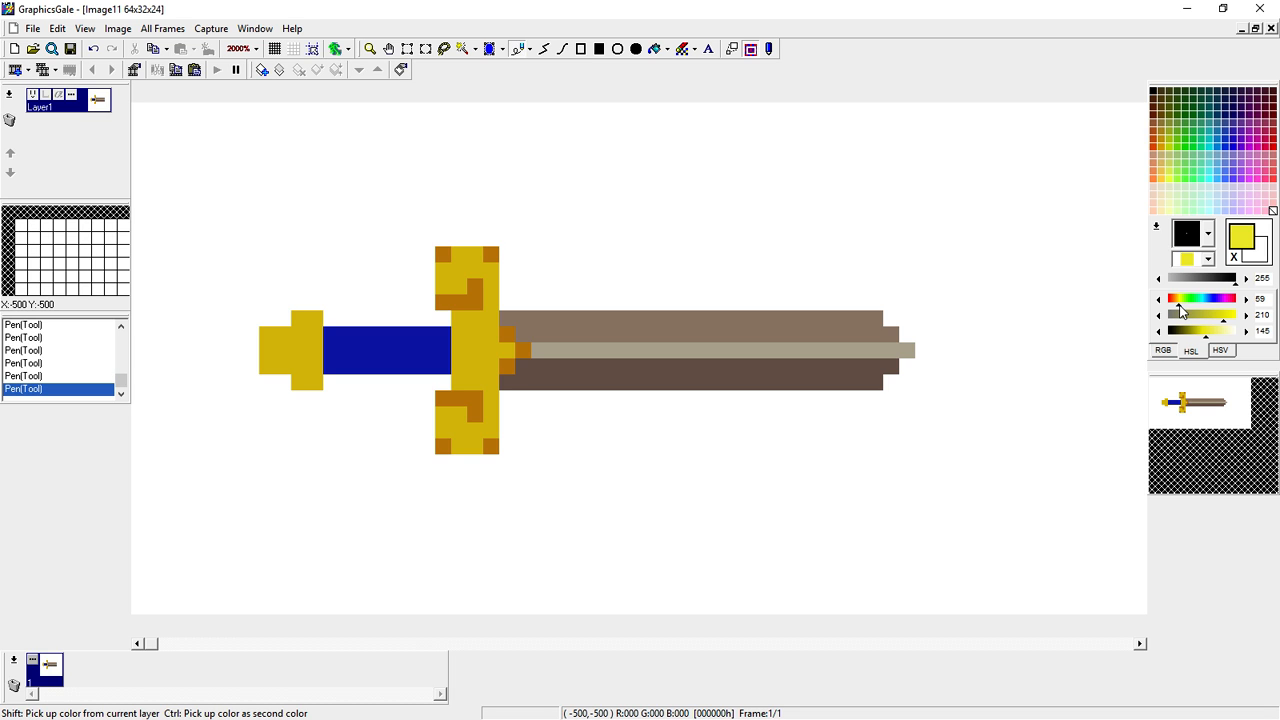
Paint bright yellow highlights inside the upper and lower ends of the crossguard
click(476, 268)
mouse_move(476, 264)
mouse_down()
mouse_move(464, 258)
mouse_move(475, 258)
mouse_up()
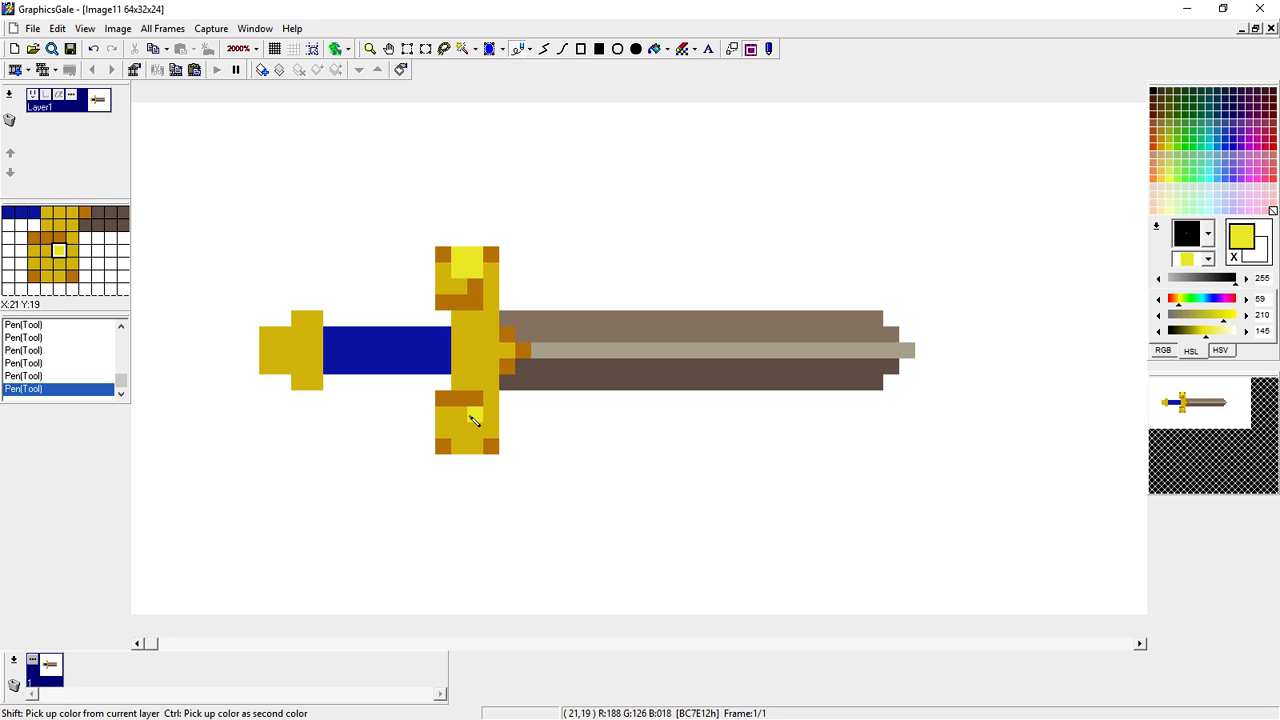
click(463, 416)
drag(463, 416, 476, 431)
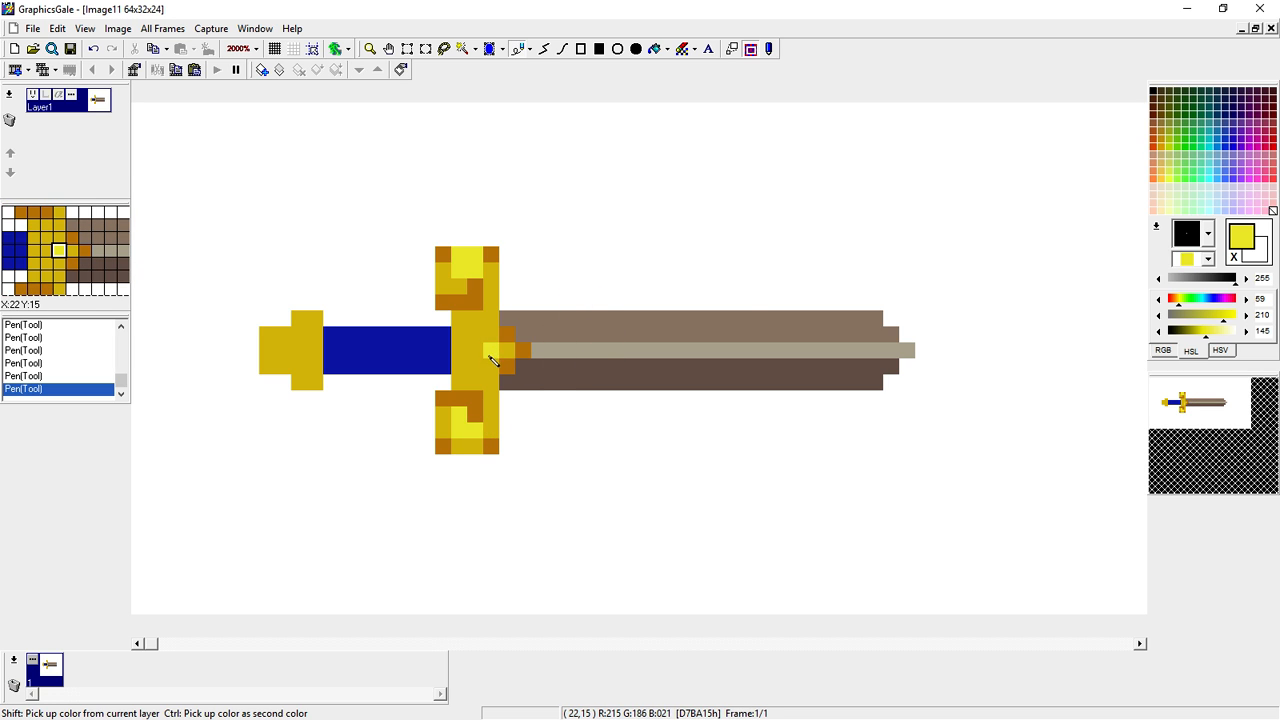
Highlight the crossguard's central point in bright yellow and shade its center beside the grip in orange-brown
click(506, 336)
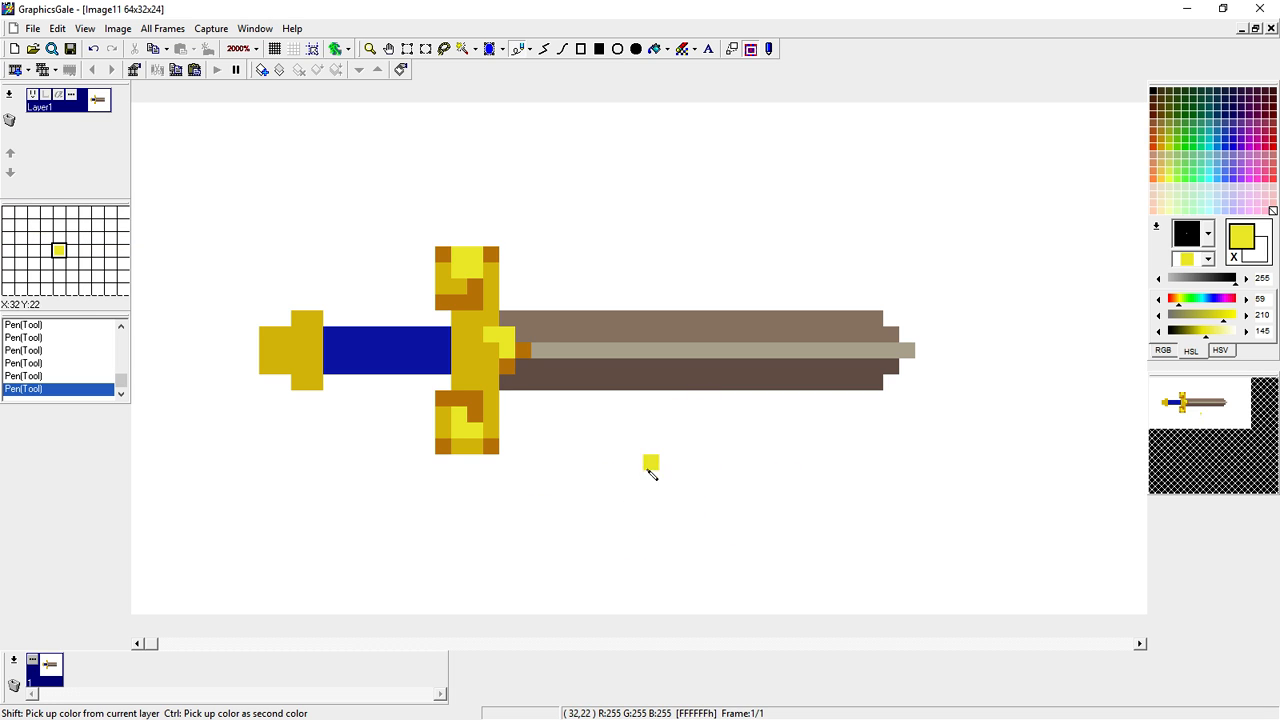
right_click(512, 370)
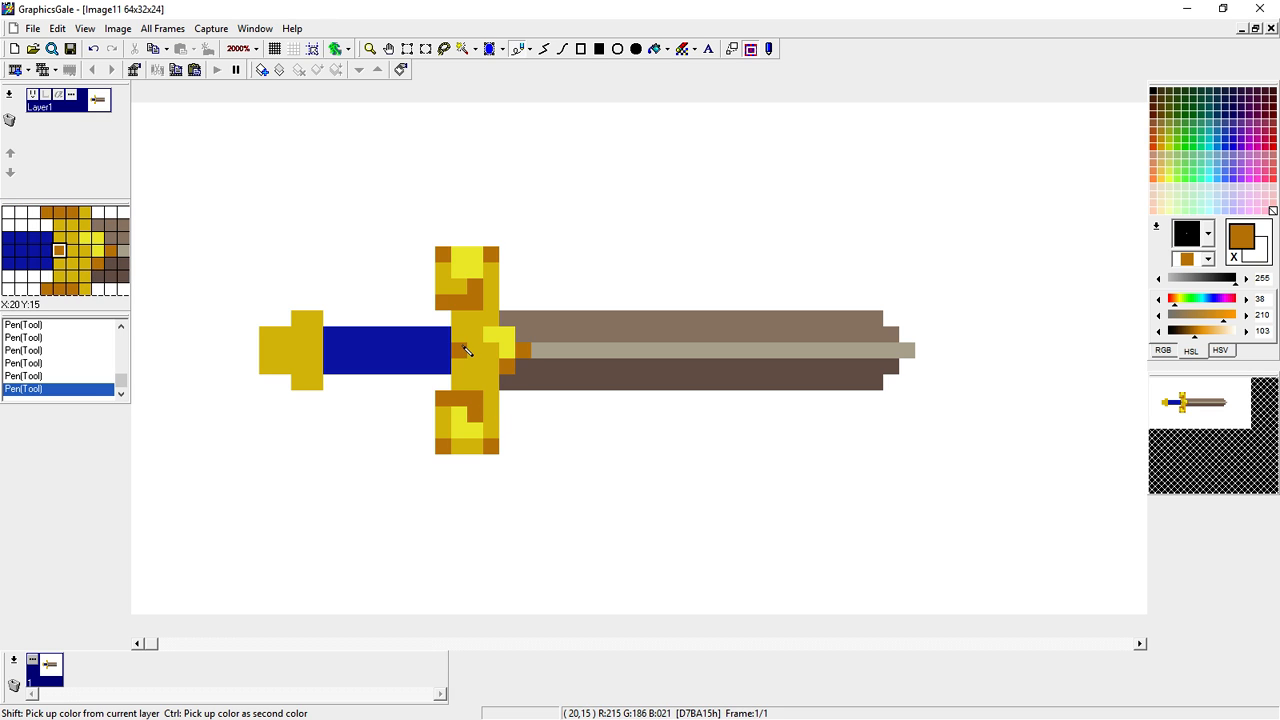
drag(463, 341, 464, 360)
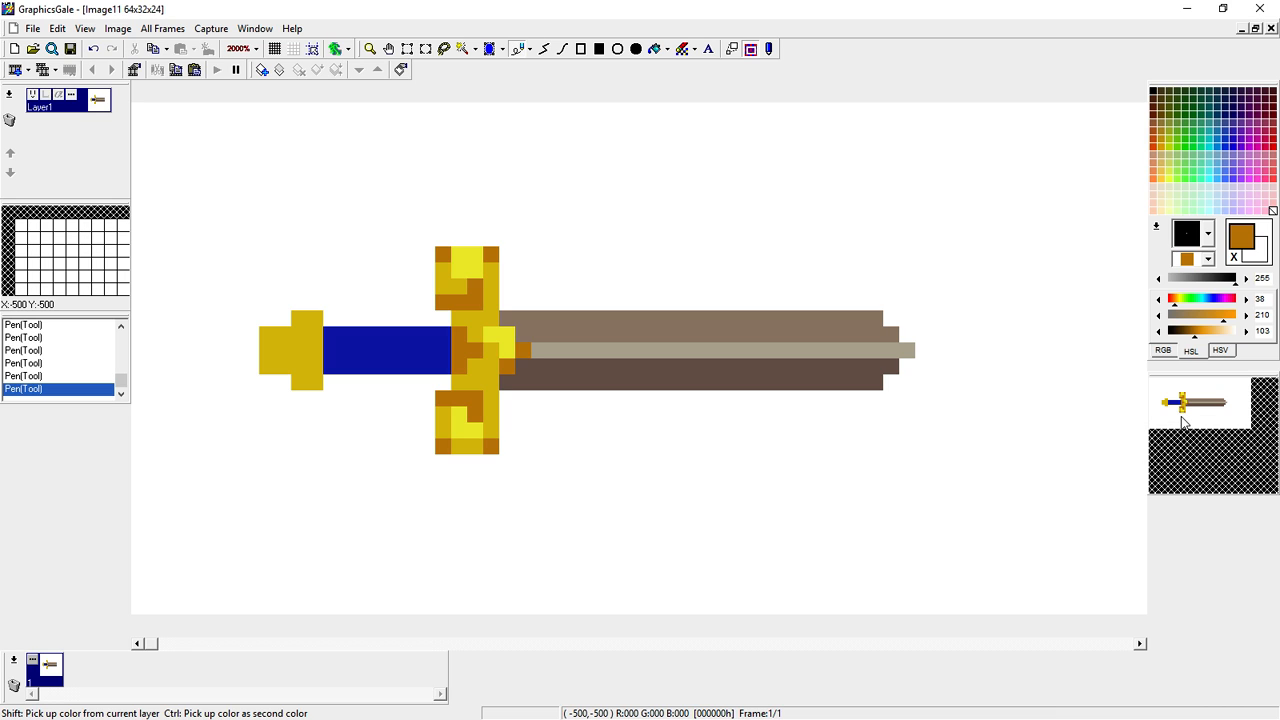
Flood-fill the grip with a duller blue of hue 235, saturation 148 and luminance 97
right_click(403, 352)
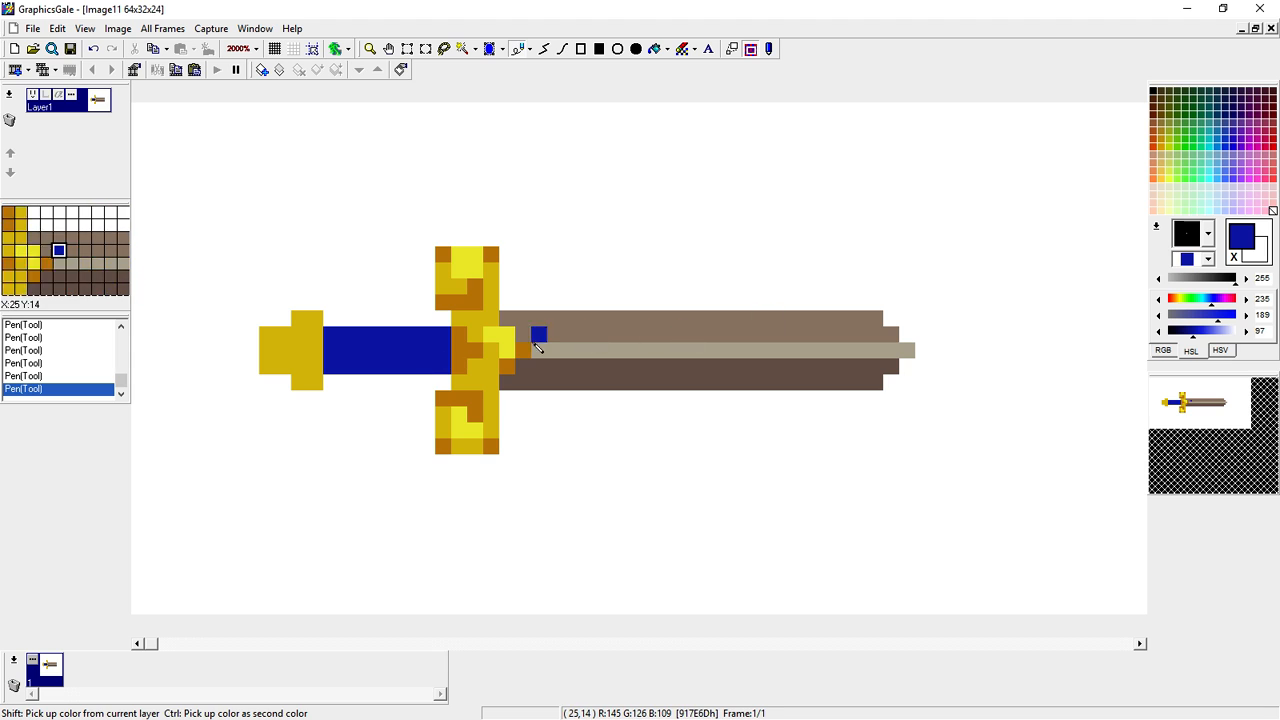
right_click(474, 352)
right_click(390, 360)
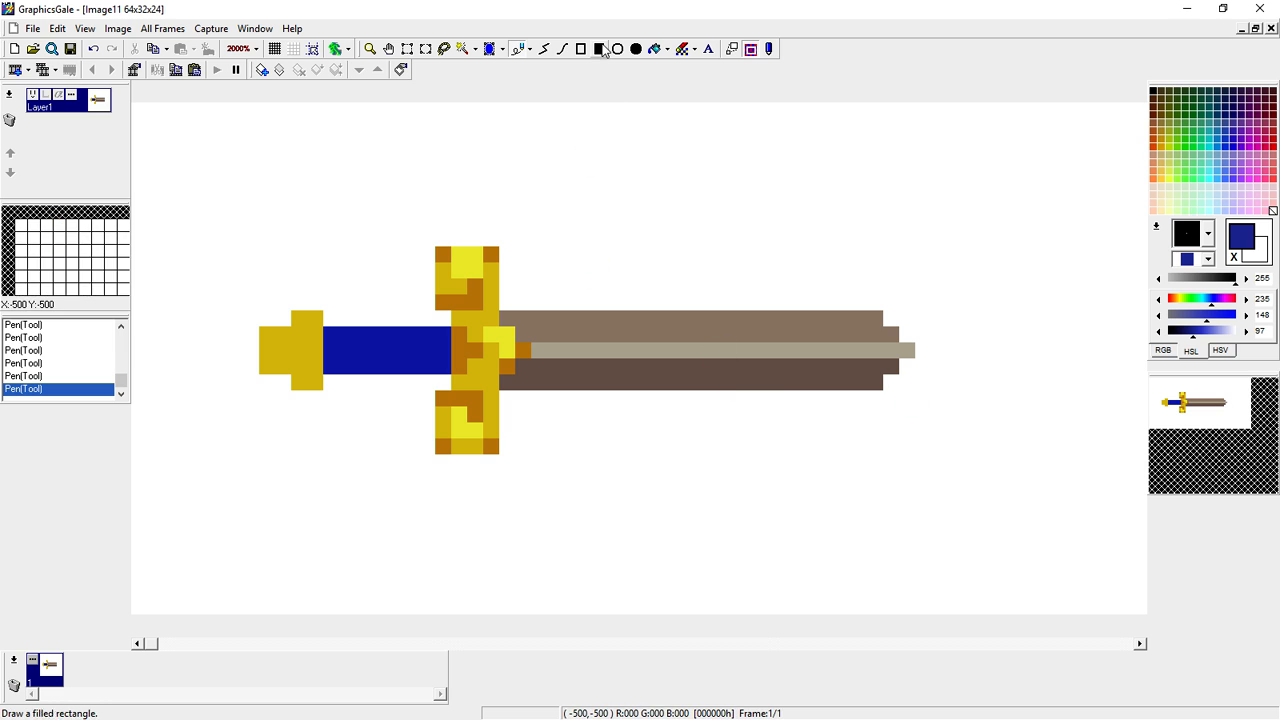
click(653, 49)
click(413, 351)
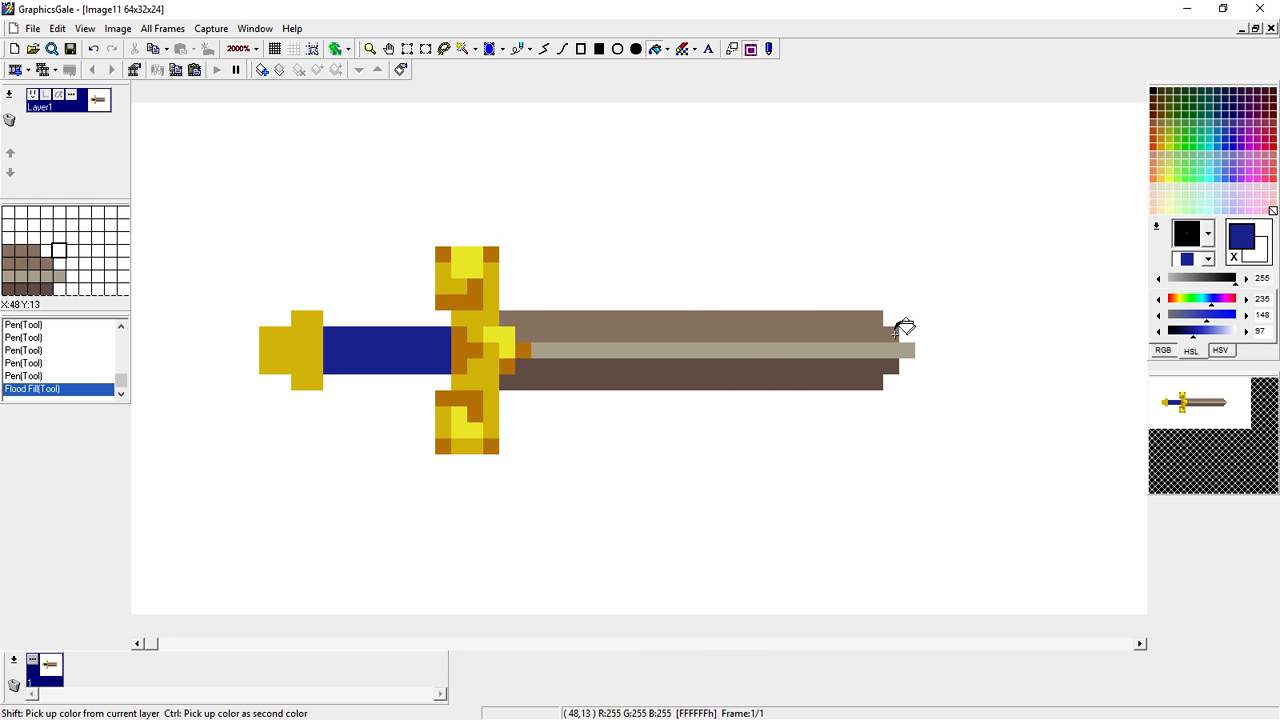
Shade the grip's two lower rows and both upper end pixels in dark purple with hue 256, saturation 147 and luminance 78
click(1192, 350)
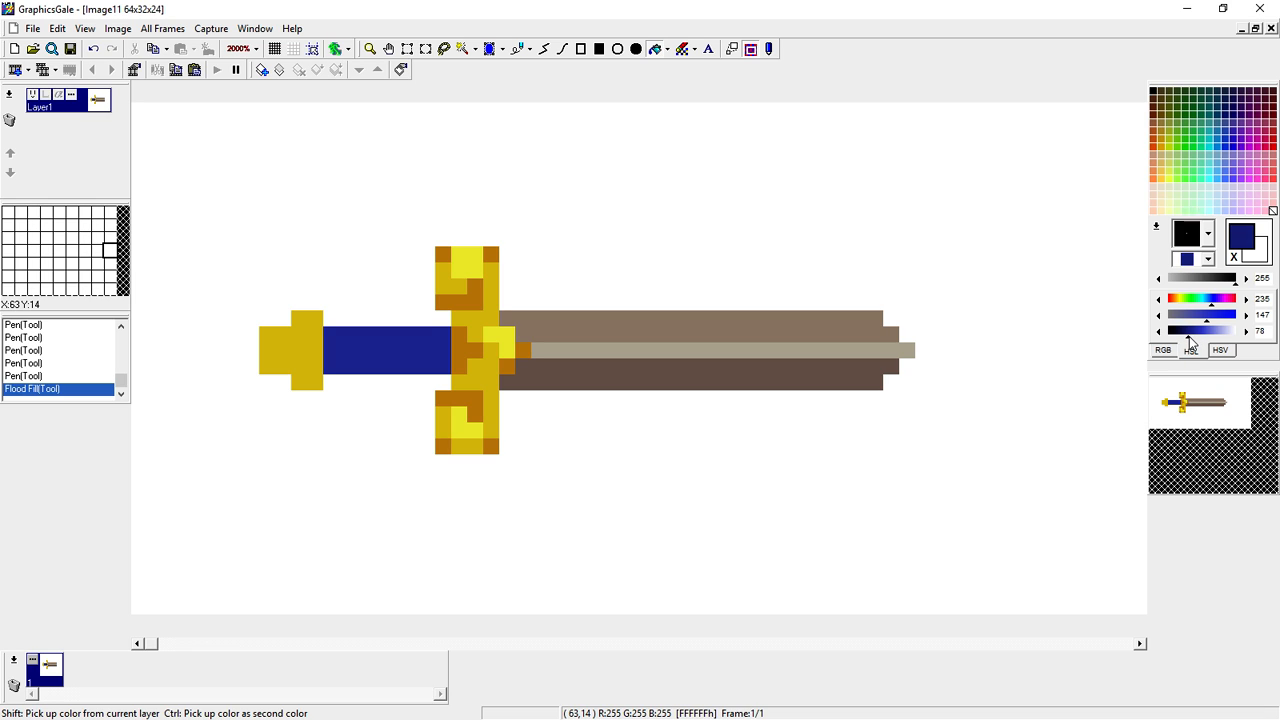
drag(1215, 312, 1215, 308)
click(519, 48)
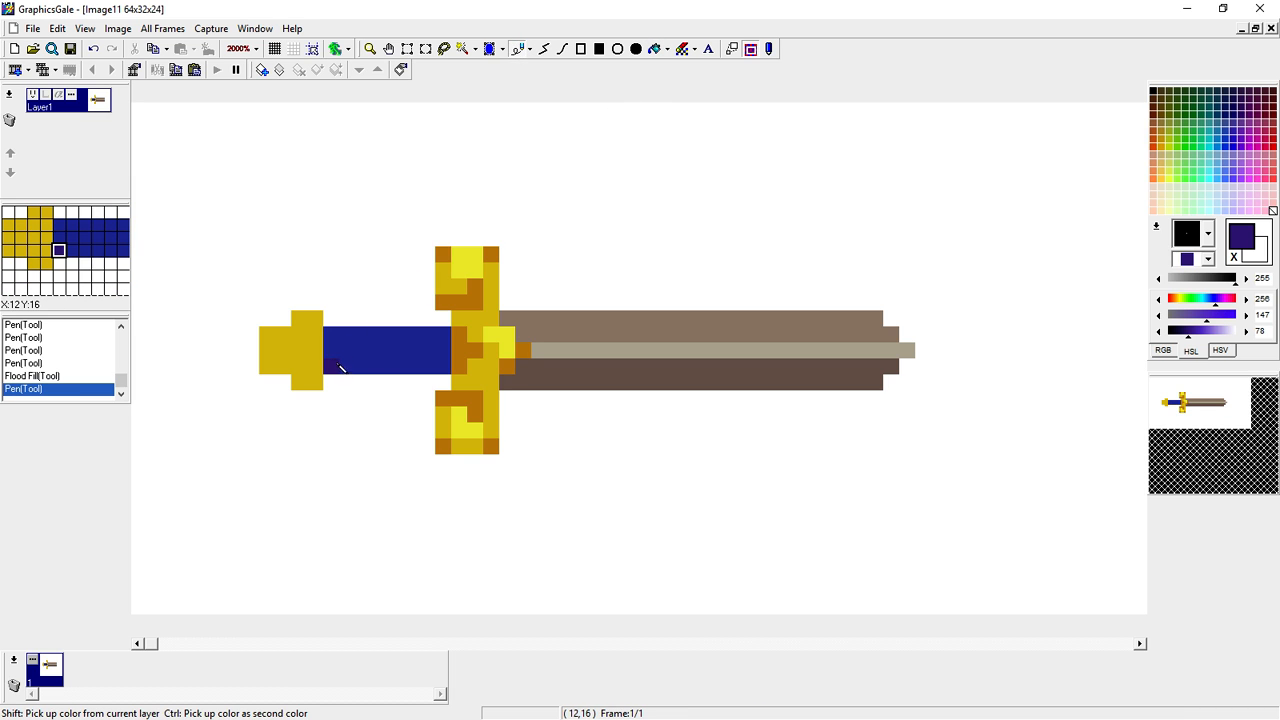
mouse_move(337, 364)
mouse_down()
mouse_move(440, 351)
mouse_move(442, 370)
mouse_move(348, 366)
mouse_move(440, 368)
mouse_up()
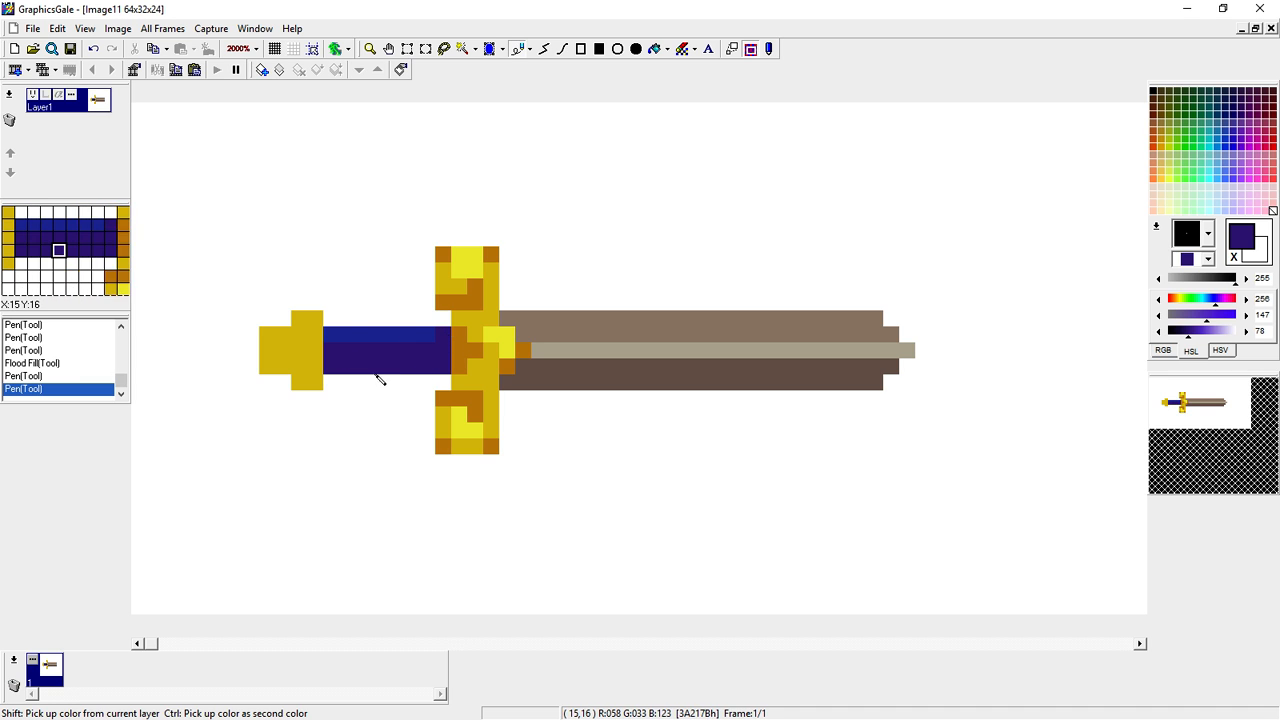
click(331, 336)
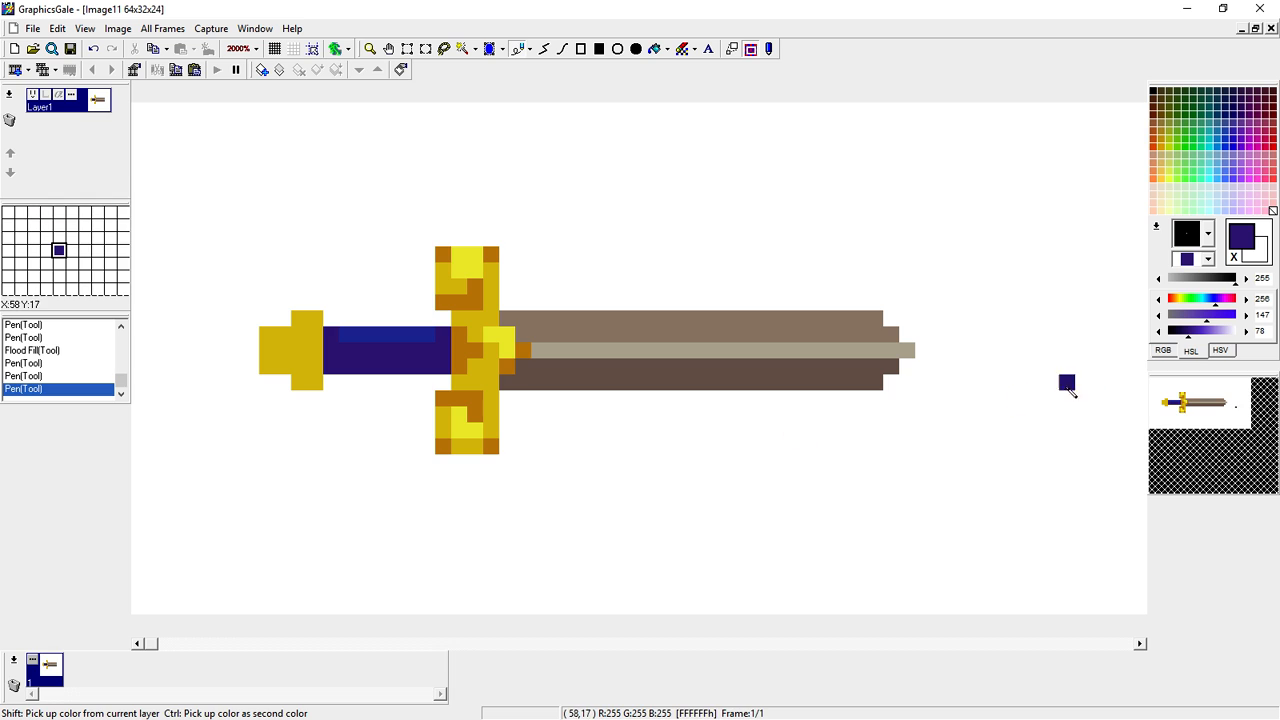
Lower the purple's luminance to 63 and repaint the grip's shaded area with it
click(1186, 336)
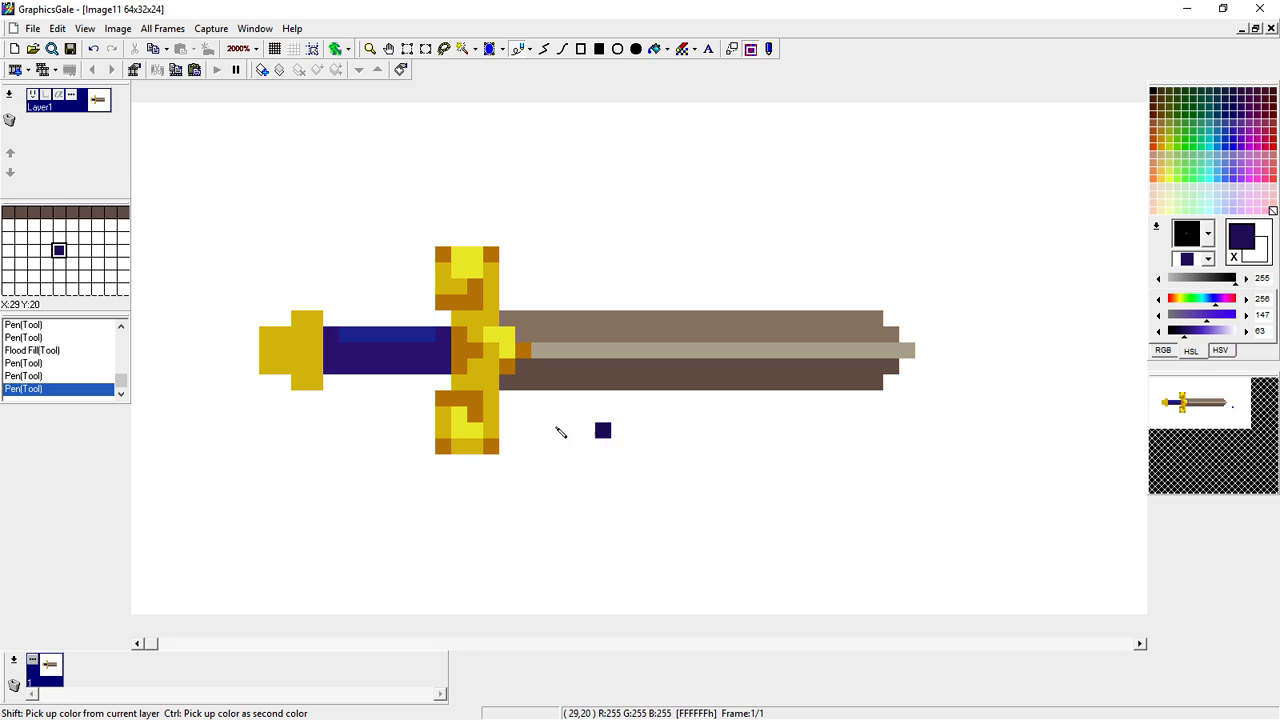
click(329, 352)
mouse_move(352, 362)
mouse_down()
mouse_move(441, 349)
mouse_move(440, 371)
mouse_move(368, 367)
mouse_move(428, 377)
mouse_up()
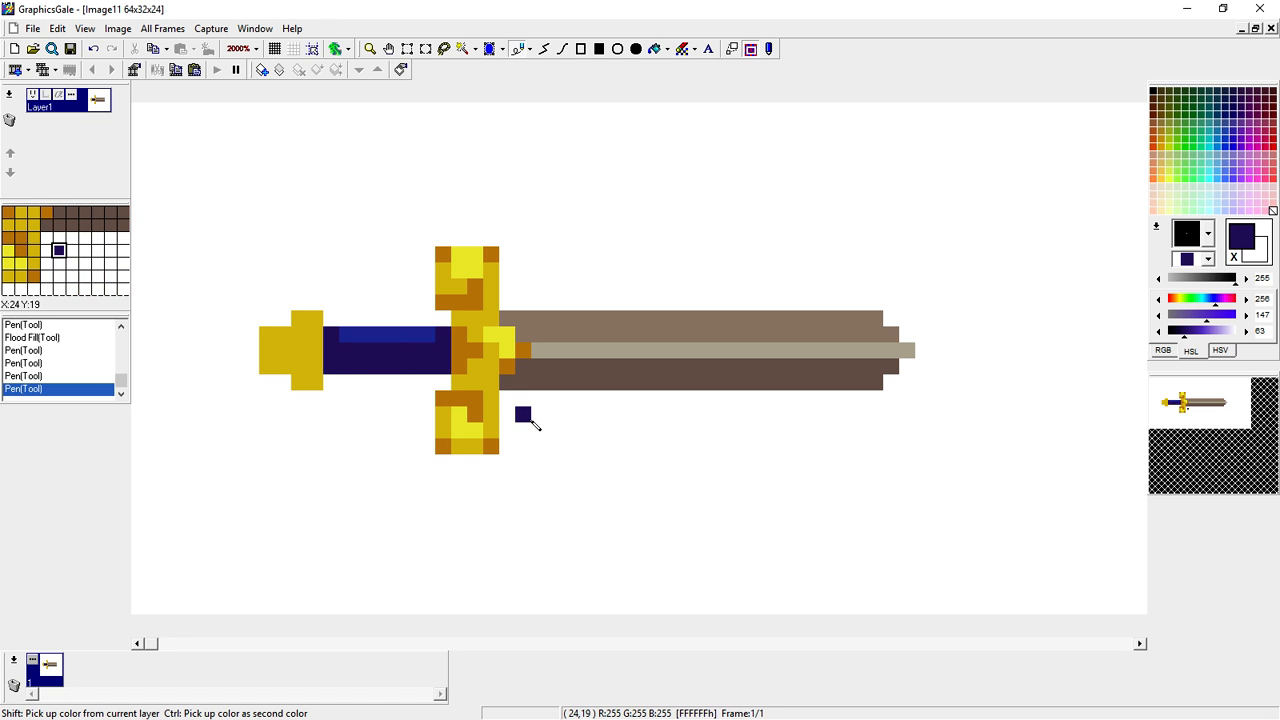
Shade the pommel's outer corner pixels and its center beside the grip in the crossguard's orange-brown
drag(908, 432, 1024, 464)
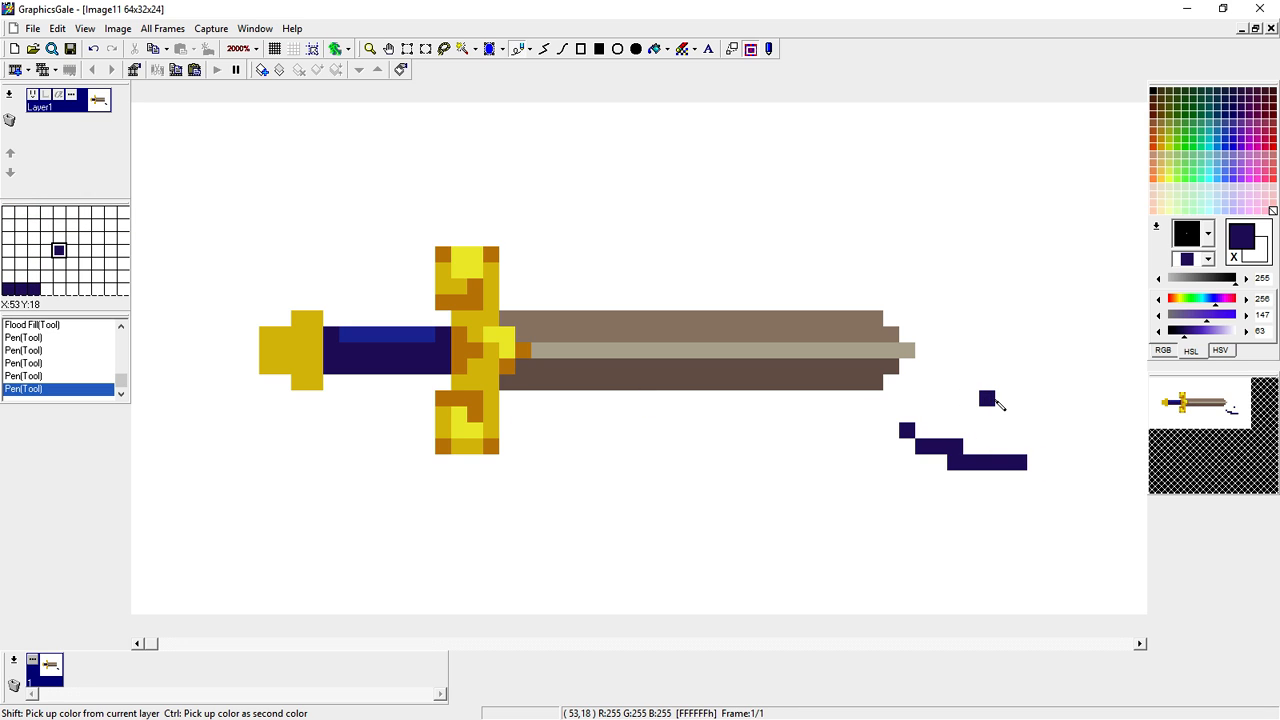
key(ctrl+z)
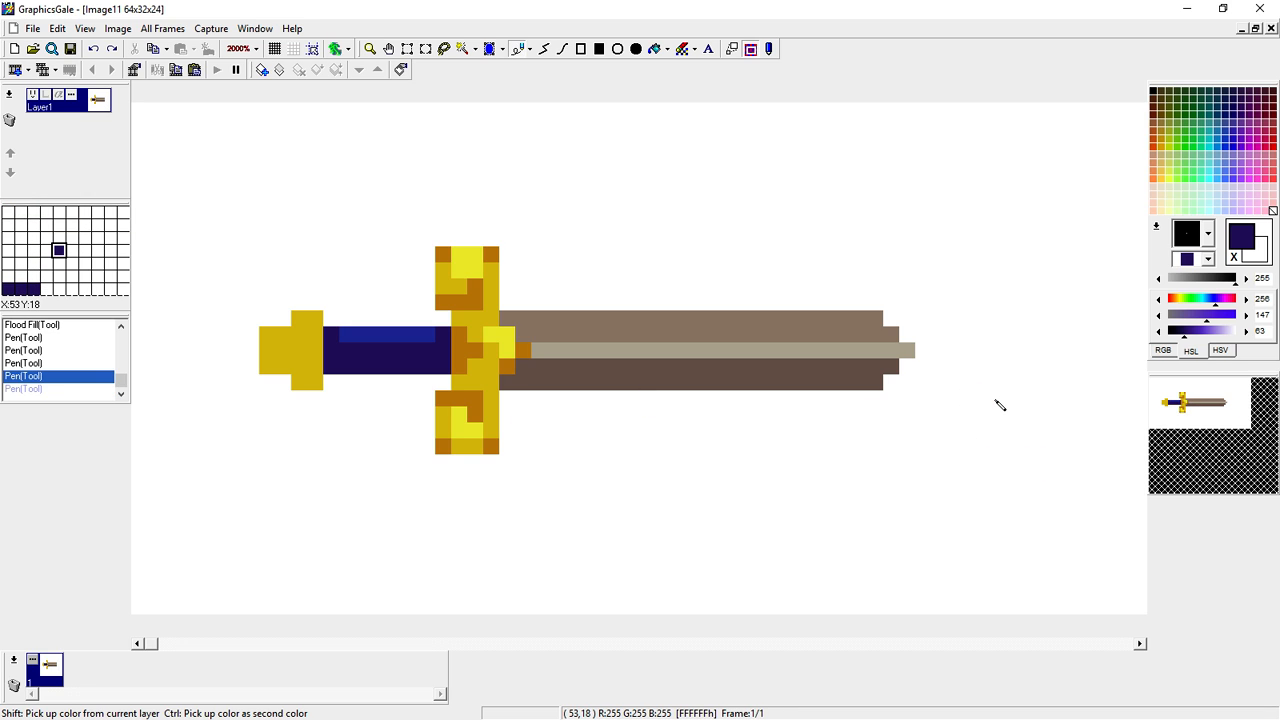
right_click(473, 304)
click(494, 340)
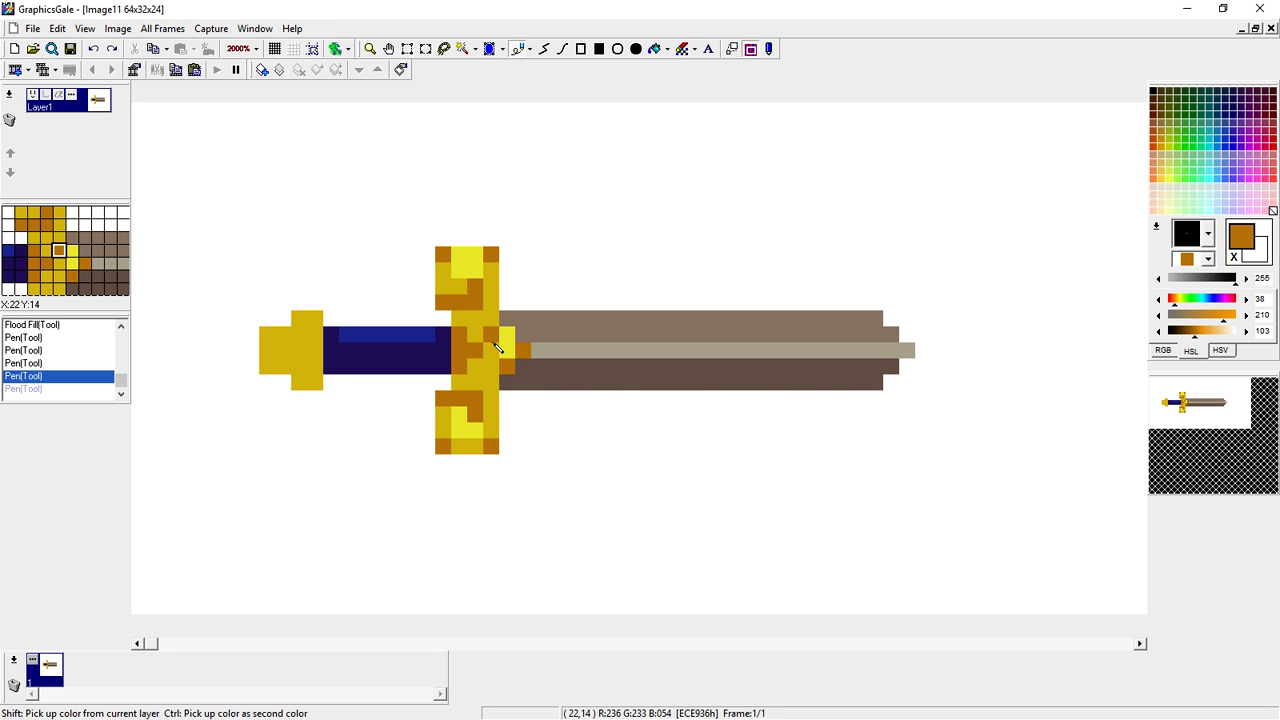
click(316, 319)
click(315, 383)
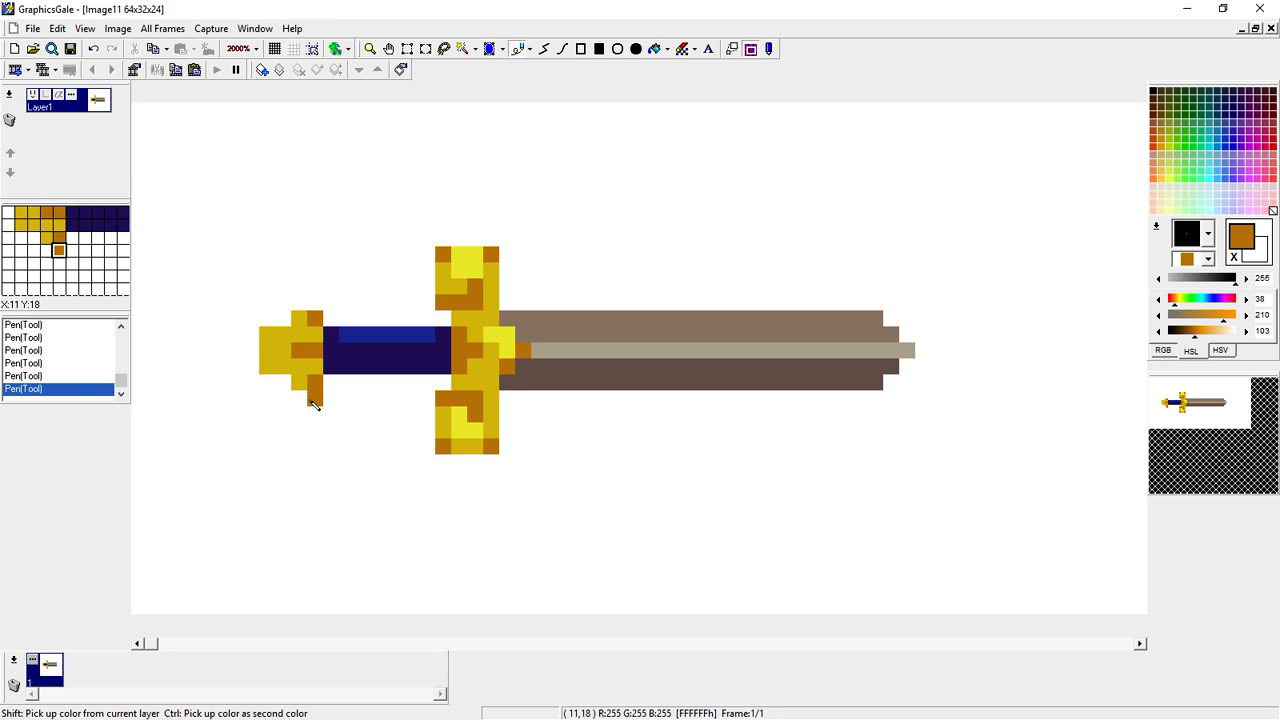
click(267, 339)
click(267, 366)
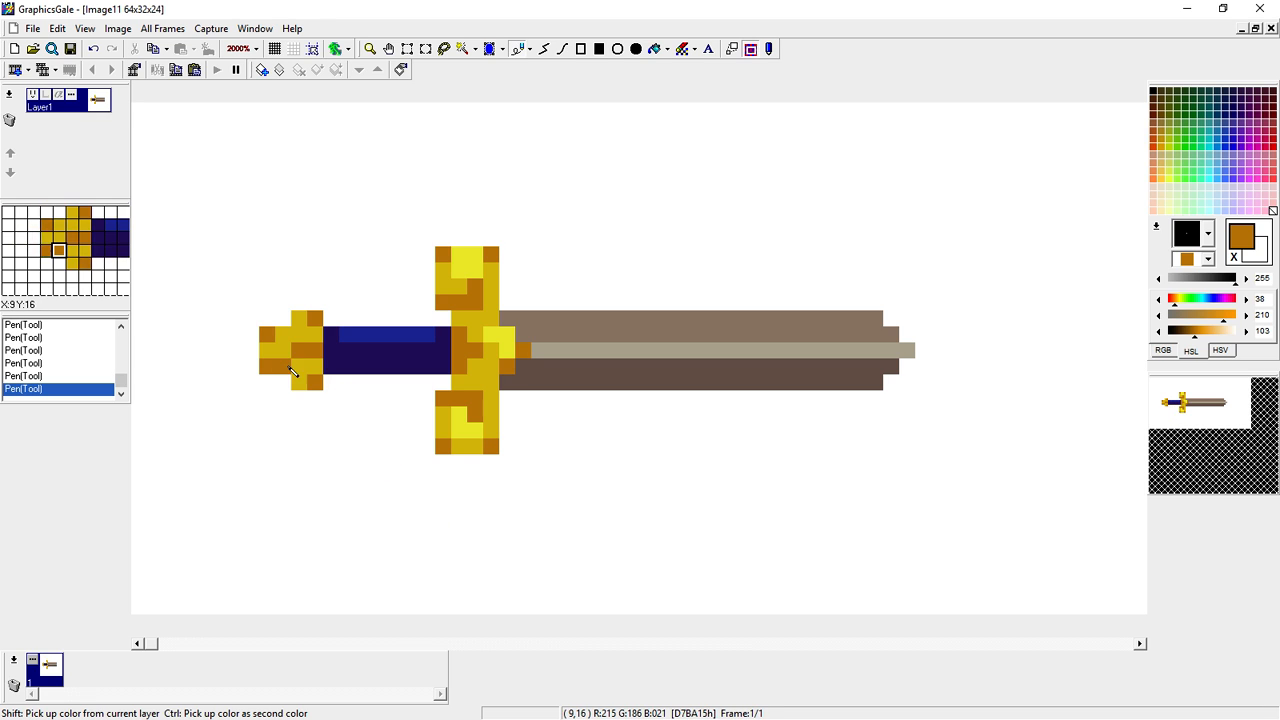
Highlight the pommel's upper row and the middle pixel near its outer end in the crossguard's bright yellow
right_click(474, 267)
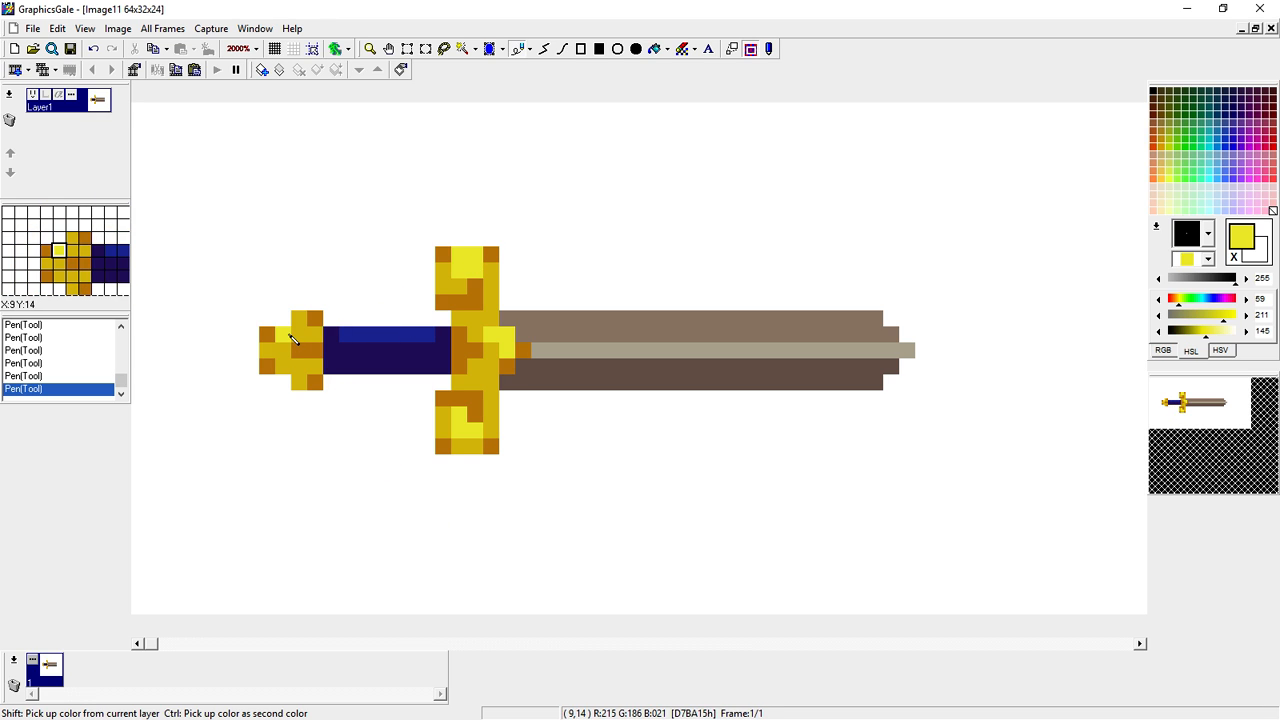
click(314, 332)
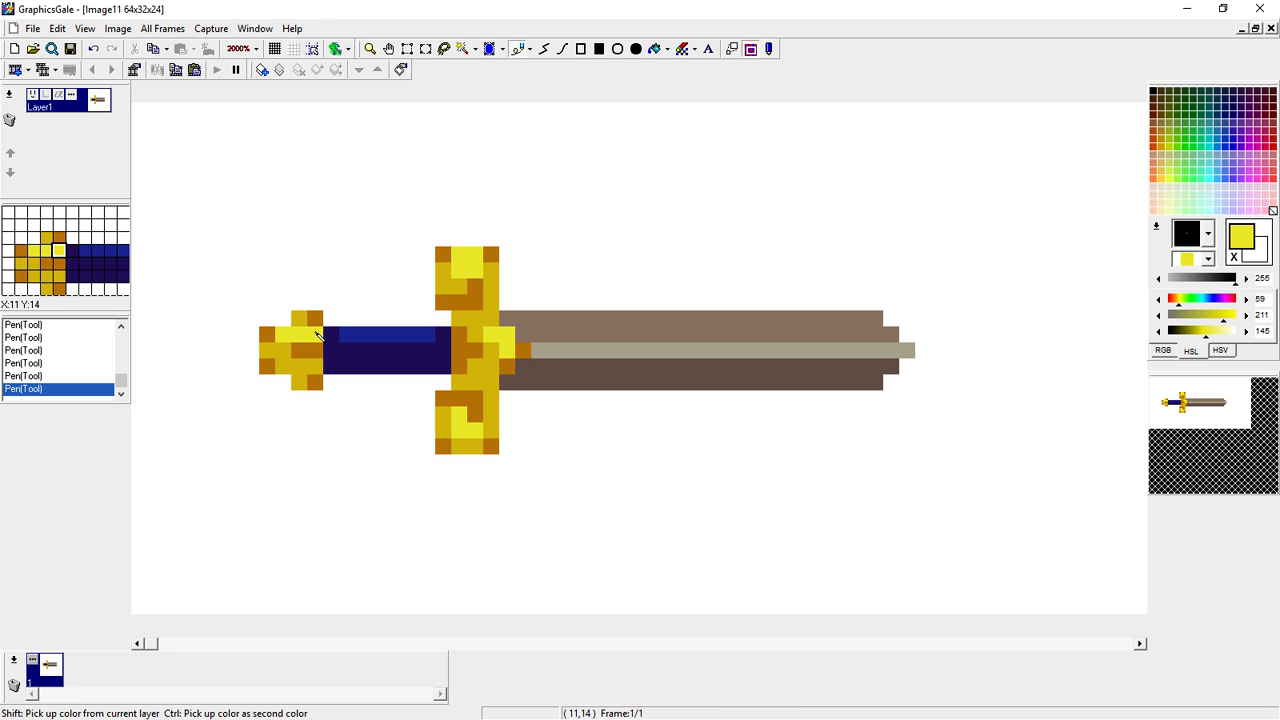
click(289, 346)
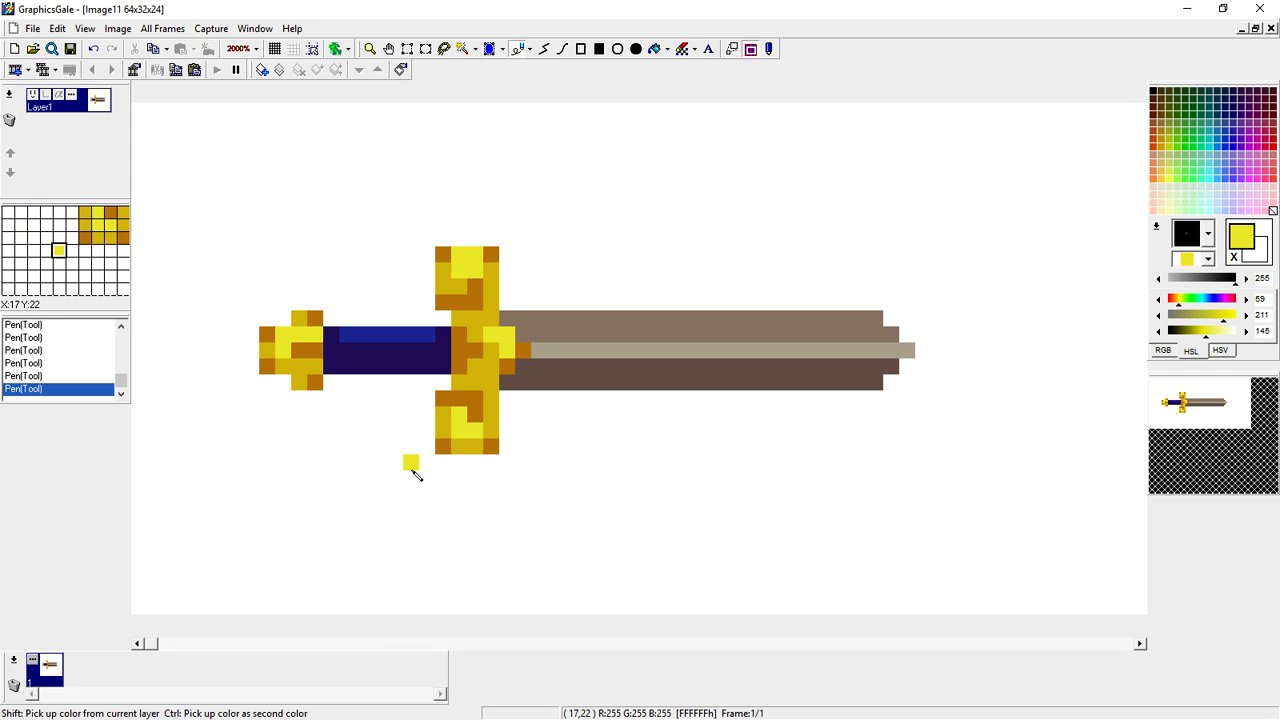
Darken the blade's lower brown to luminance 54 and draw two diagonal pixel cracks rising from the blade's lower edge
right_click(573, 390)
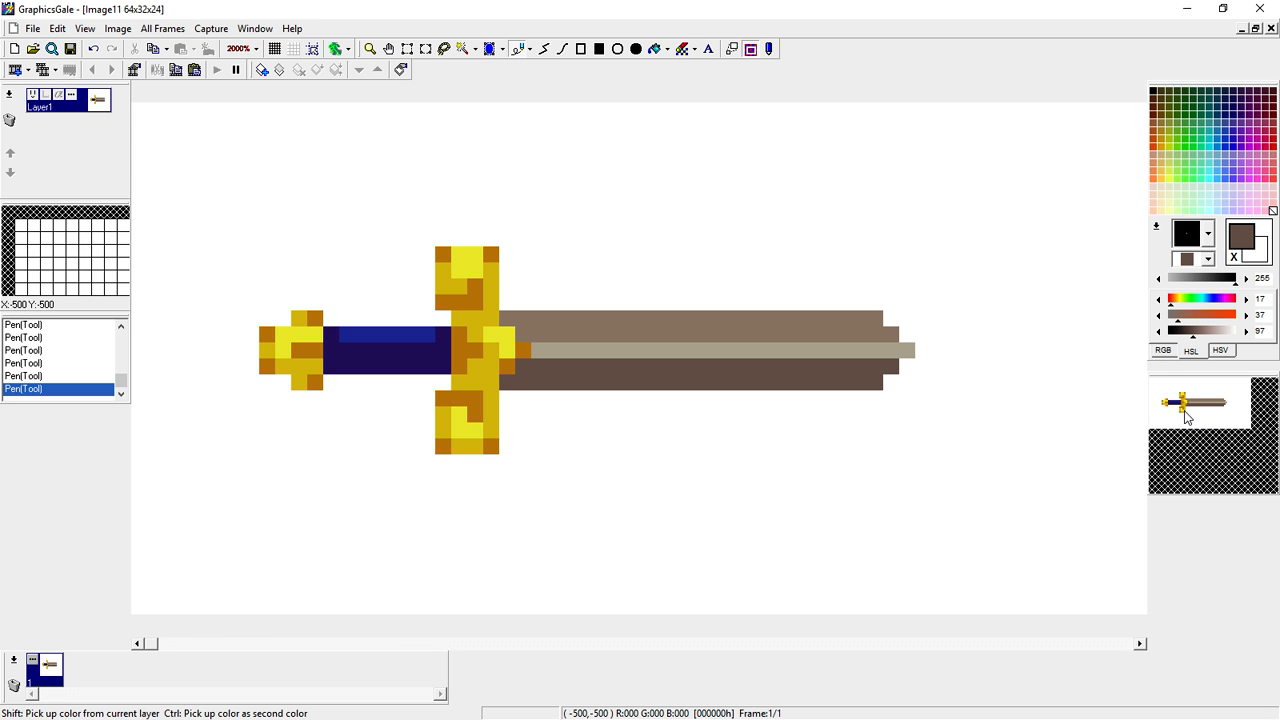
click(1184, 333)
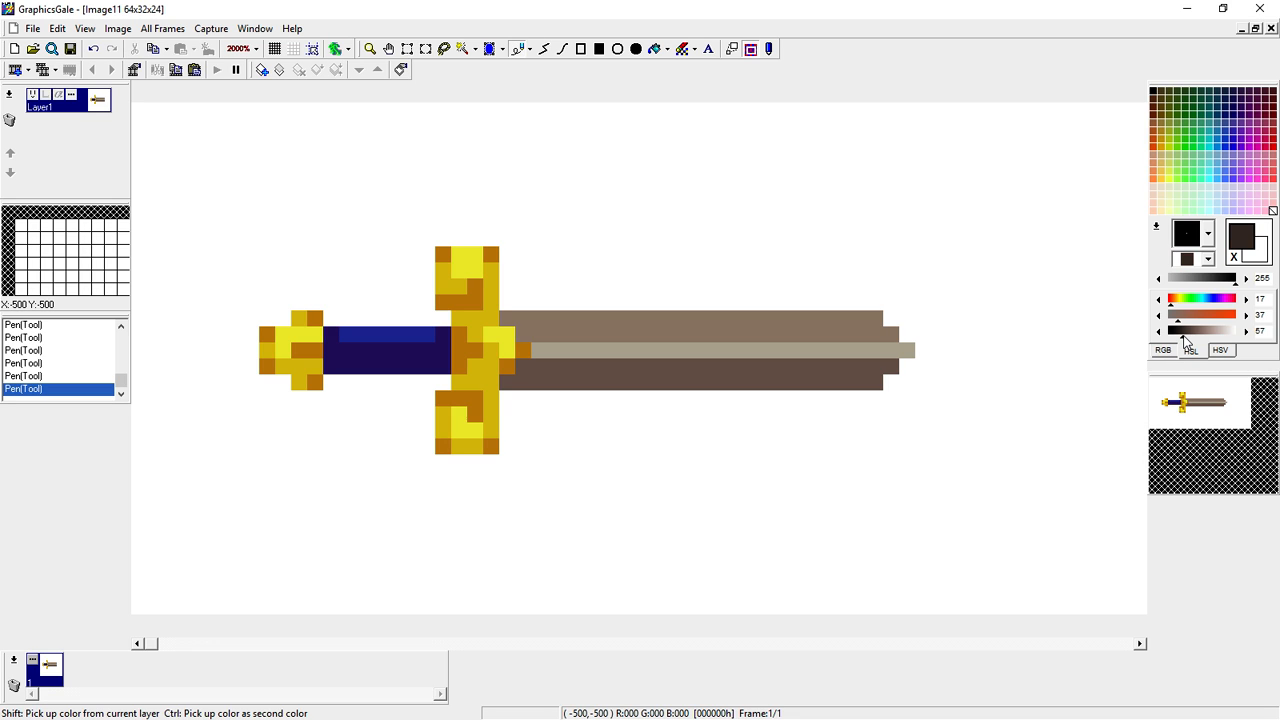
click(1182, 337)
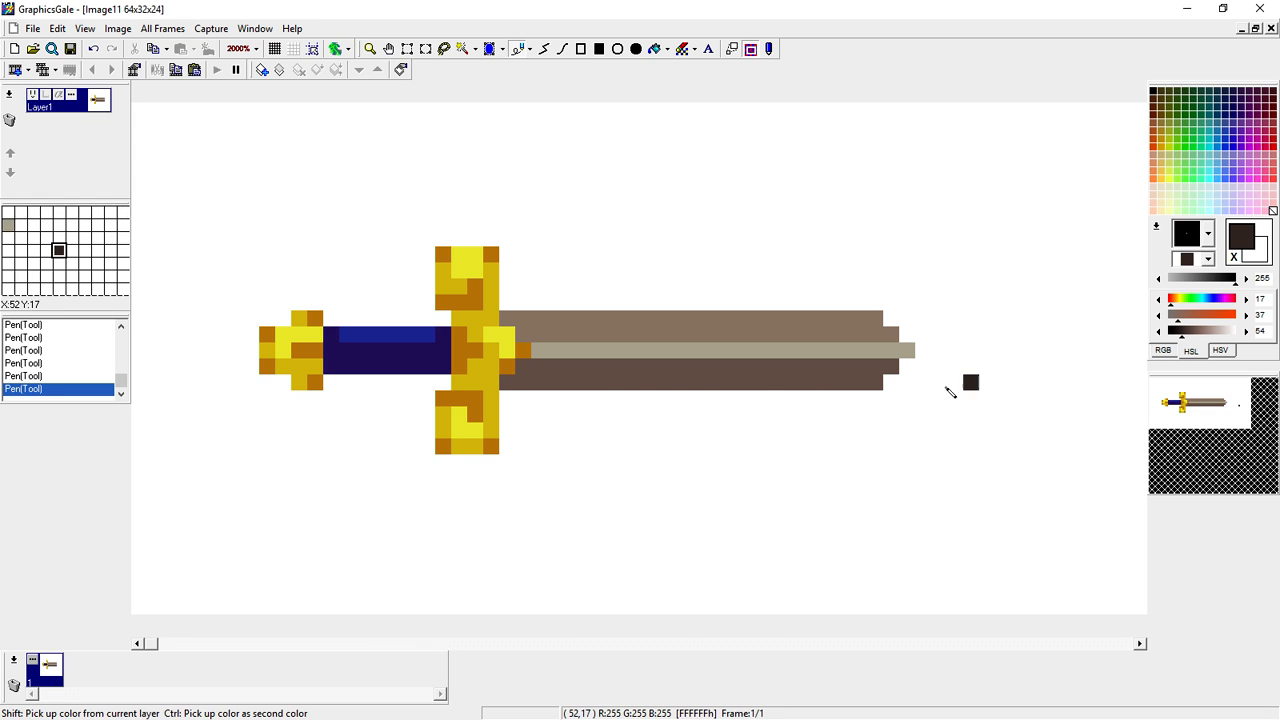
click(588, 388)
click(603, 368)
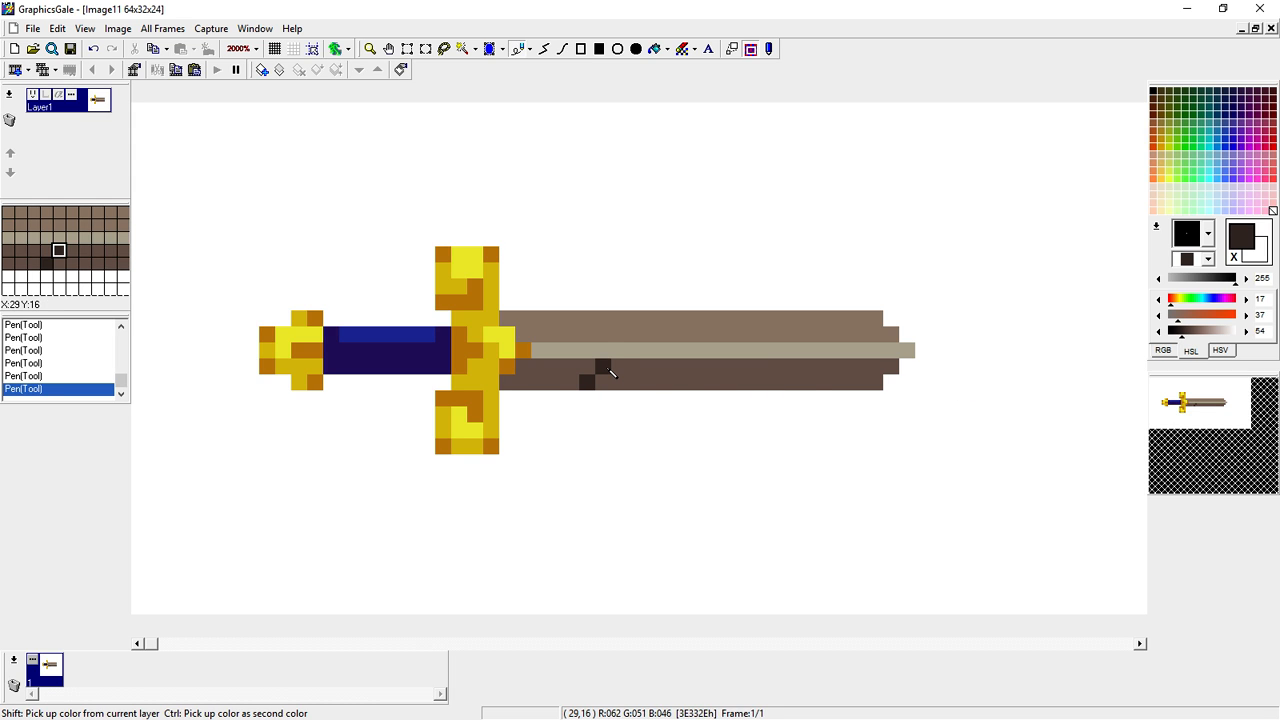
click(588, 351)
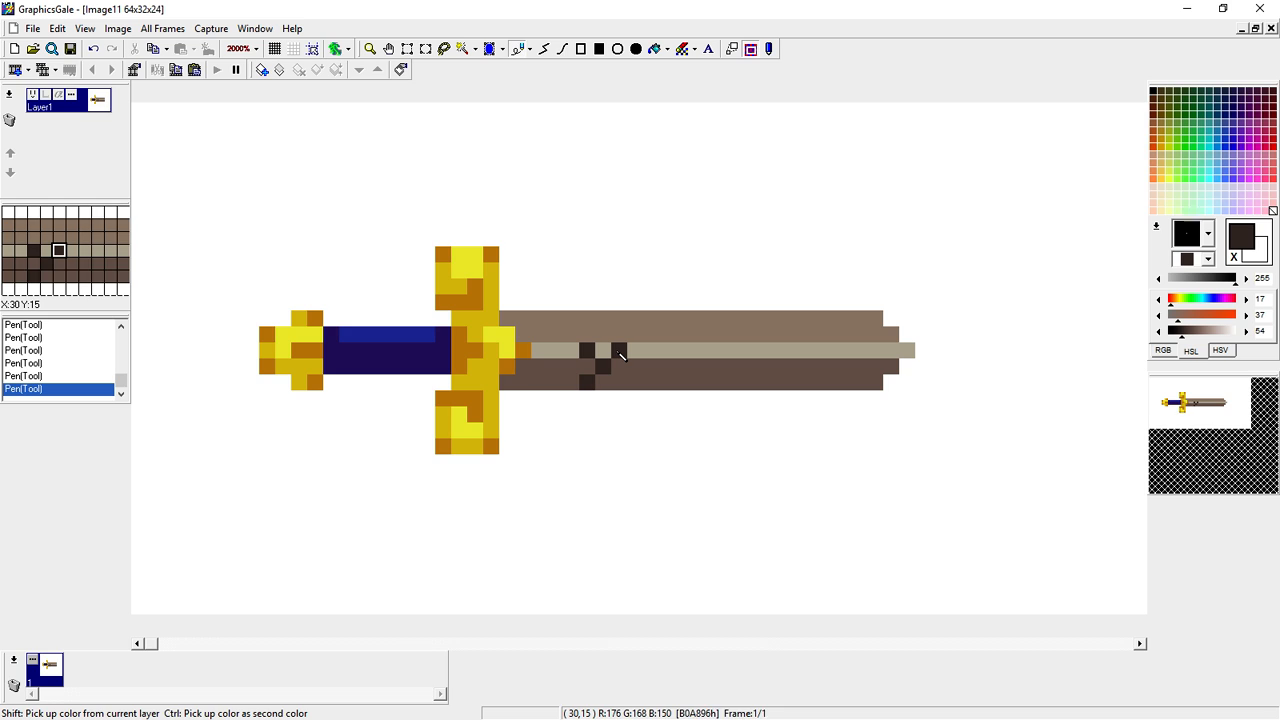
click(620, 356)
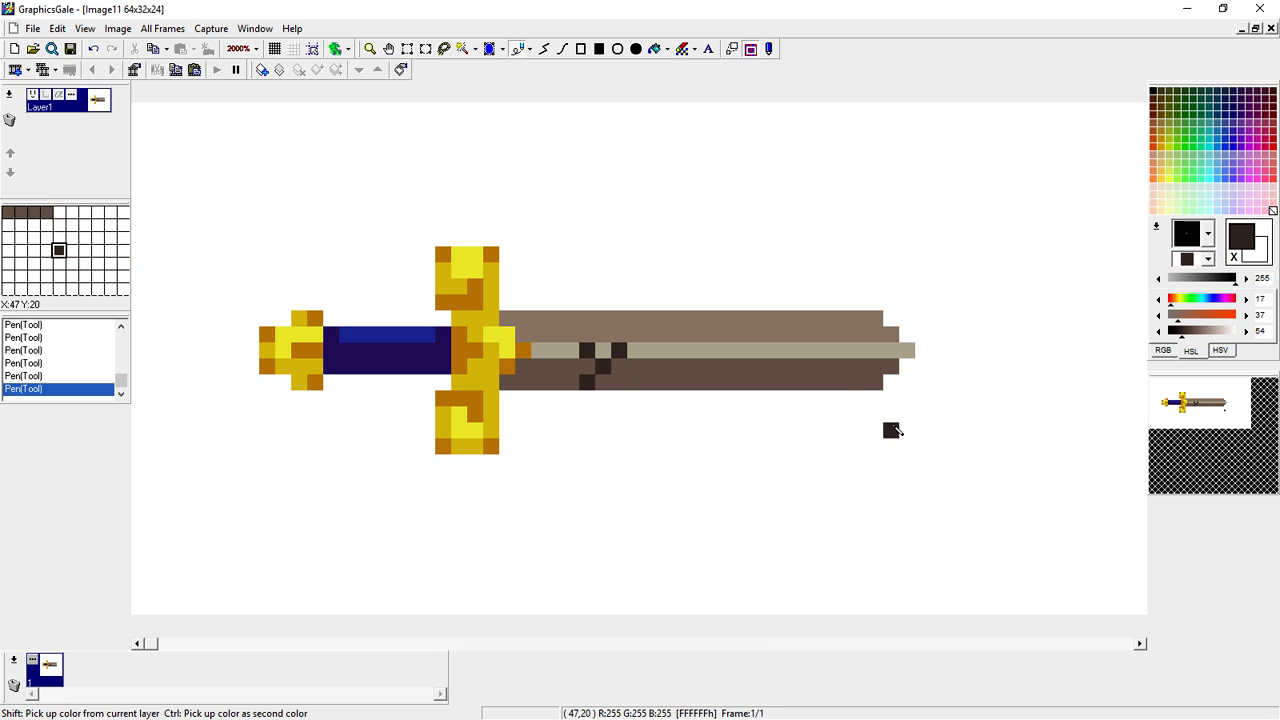
click(764, 380)
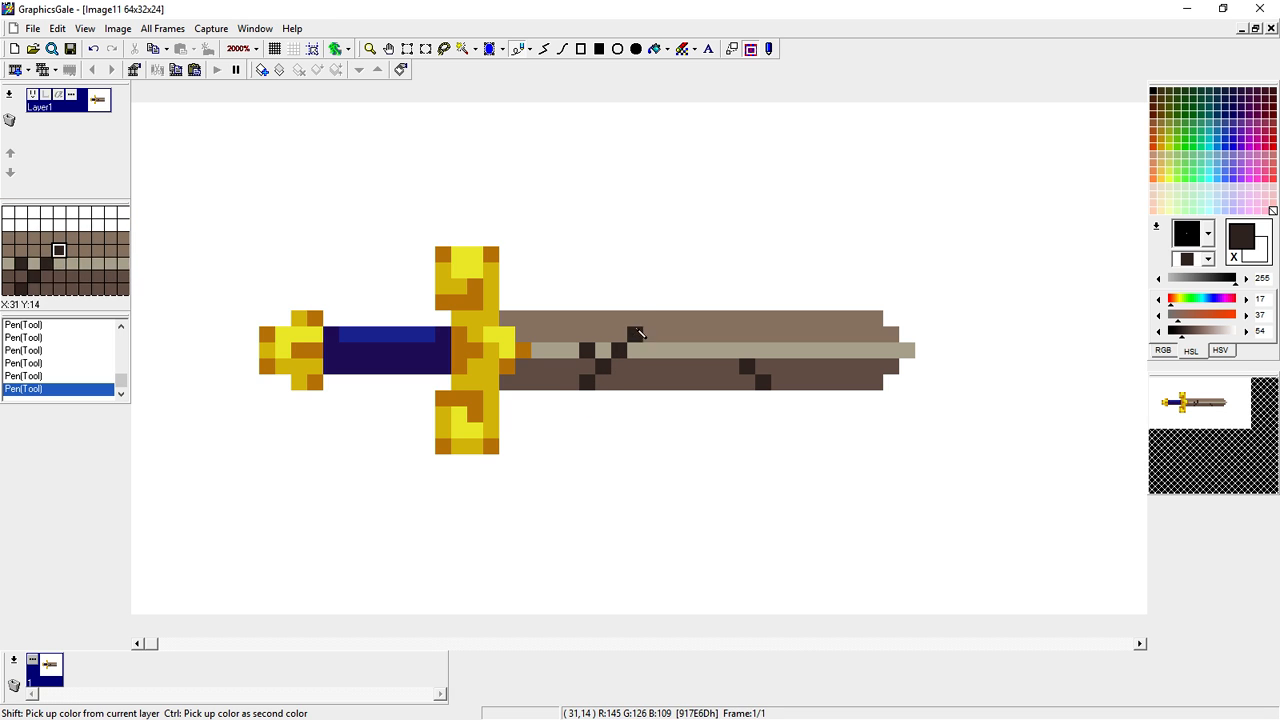
click(592, 336)
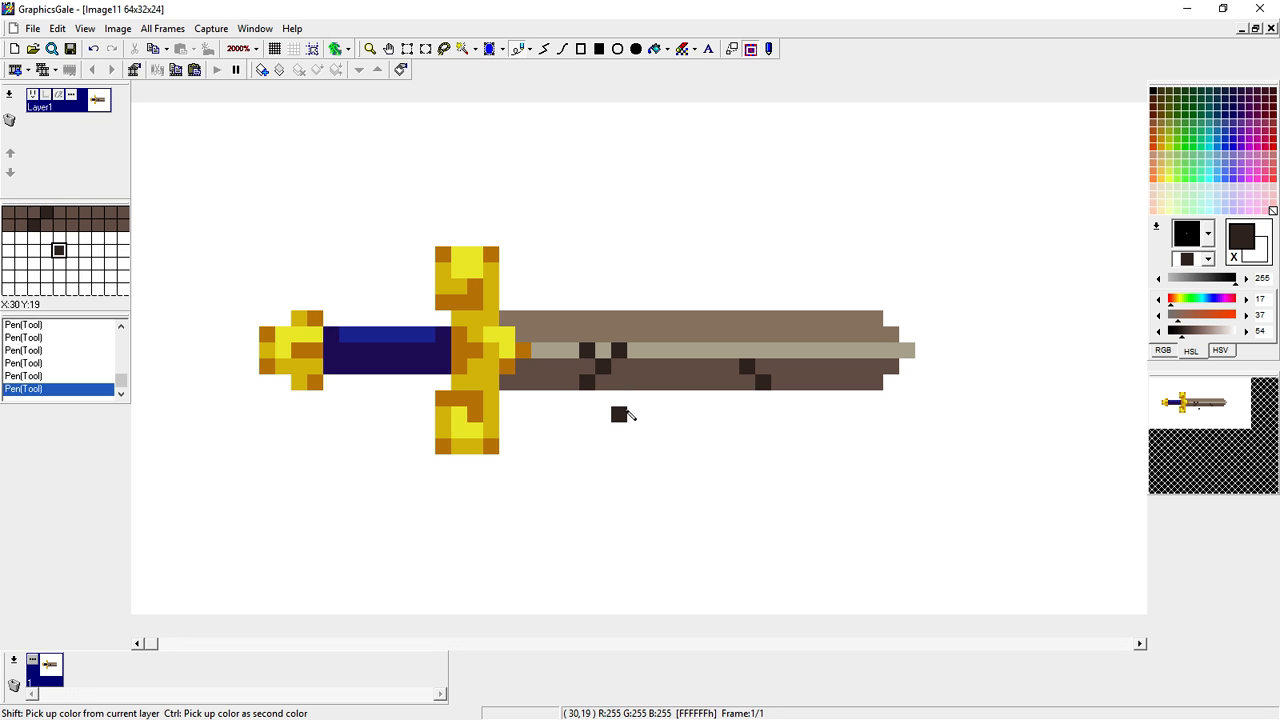
mouse_move(635, 414)
mouse_down()
mouse_move(734, 514)
mouse_move(733, 466)
mouse_move(662, 512)
mouse_up()
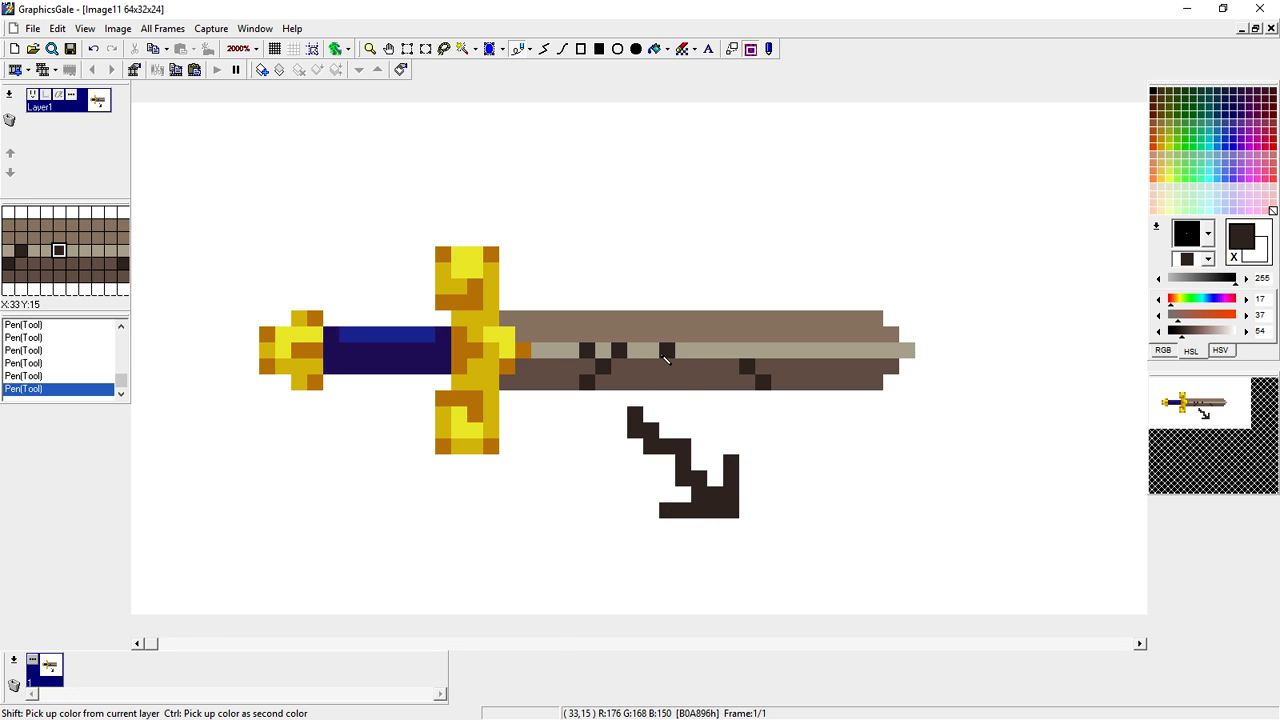
right_click(655, 321)
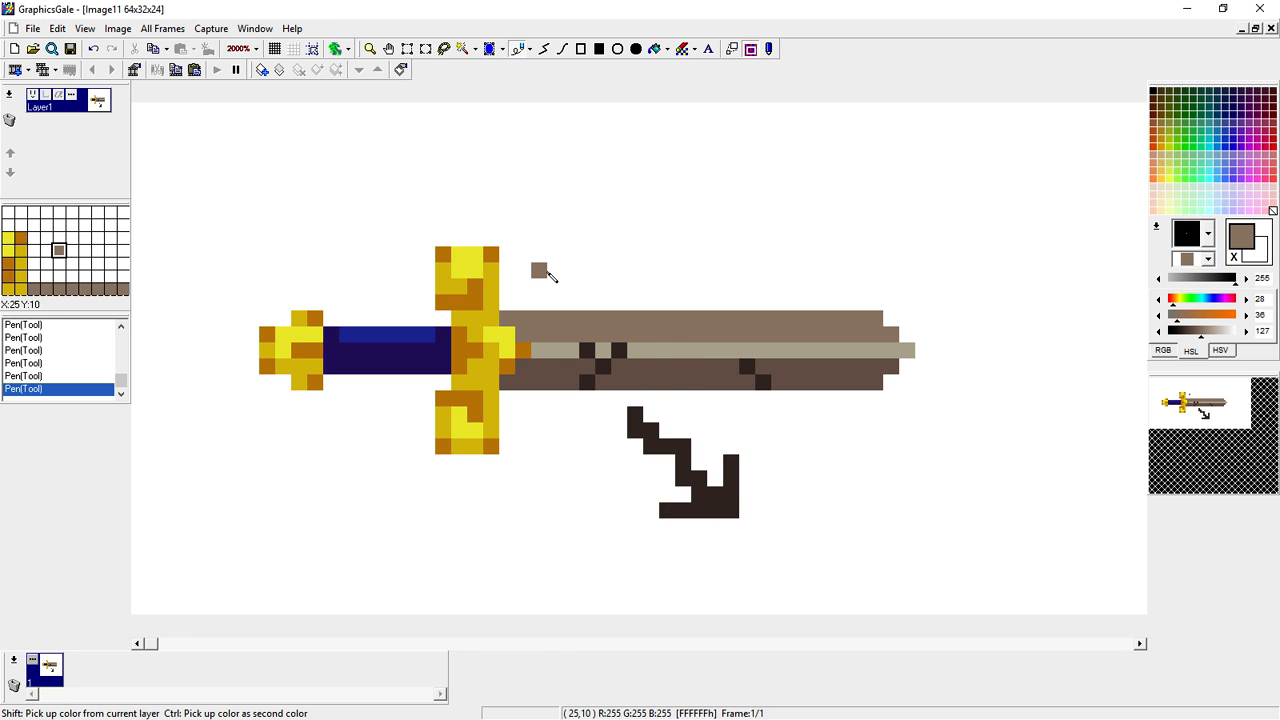
mouse_move(587, 270)
mouse_down()
mouse_move(469, 152)
mouse_move(459, 196)
mouse_up()
drag(463, 143, 528, 142)
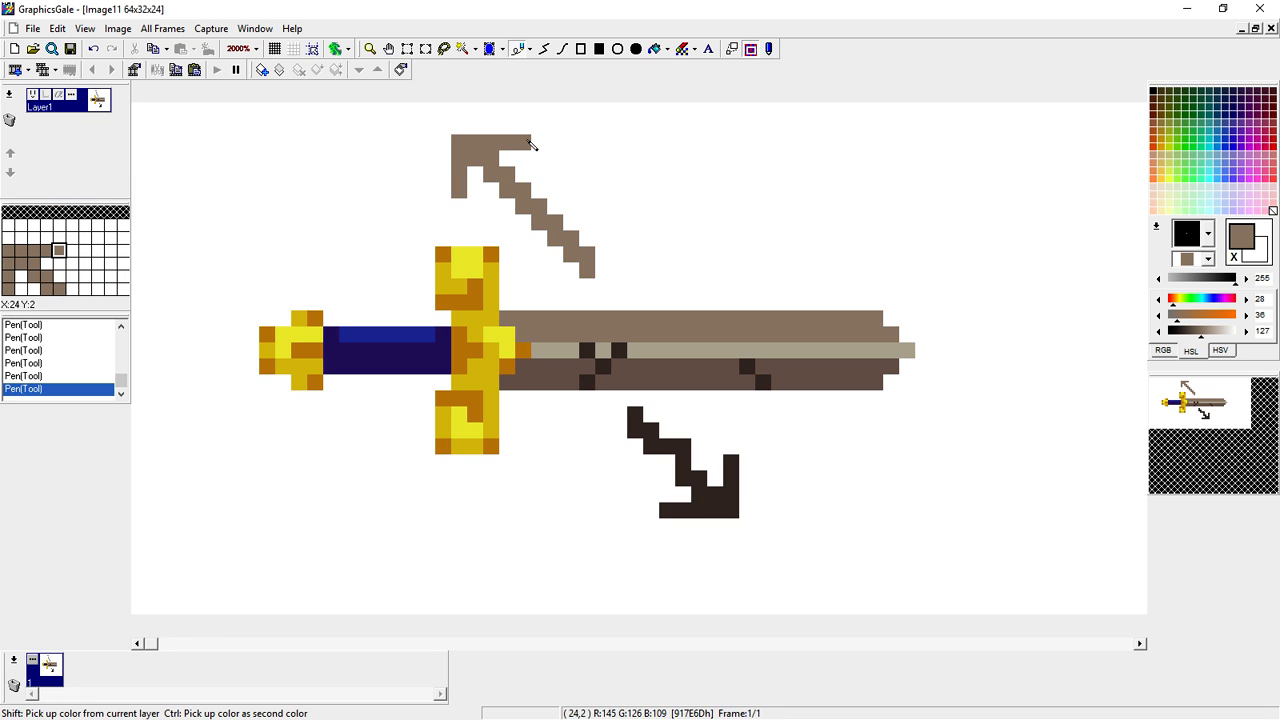
click(697, 399)
key(ctrl+z)
key(ctrl+z)
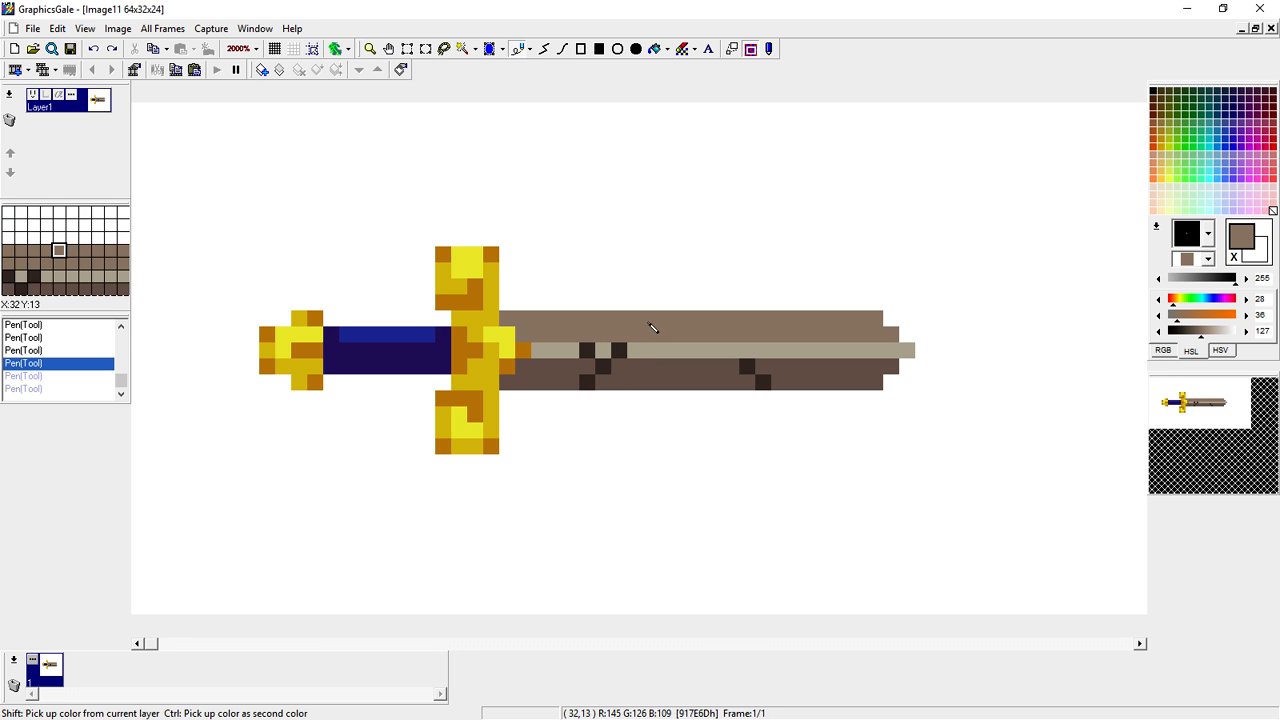
Highlight the pixels beside both blade cracks with the blade's lighter brown of hue 28, saturation 36 and luminance 127
right_click(620, 370)
right_click(603, 383)
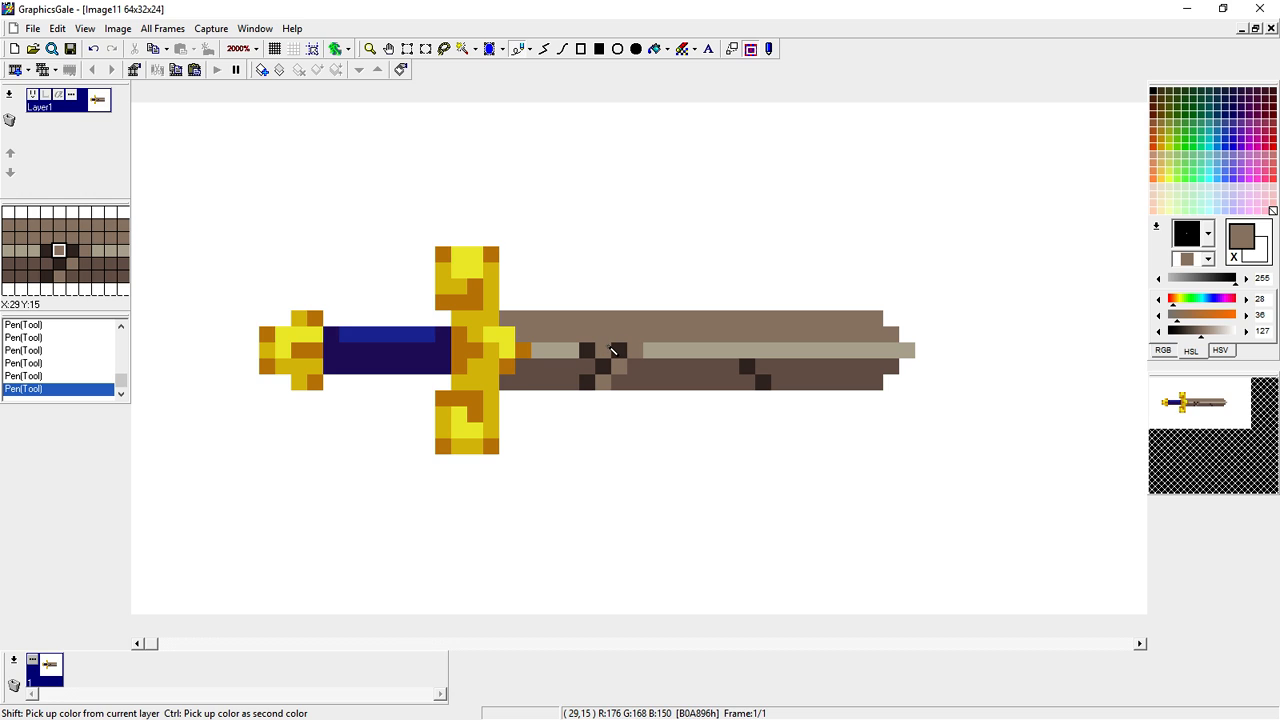
right_click(763, 366)
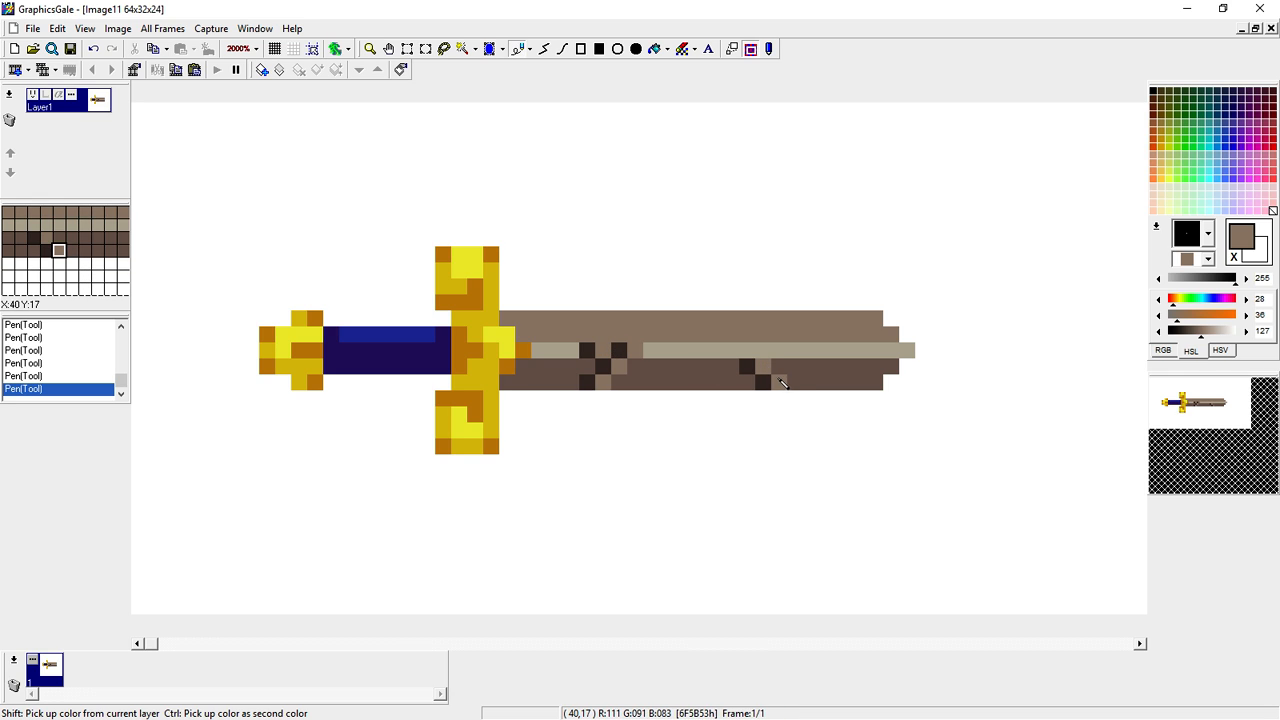
right_click(779, 382)
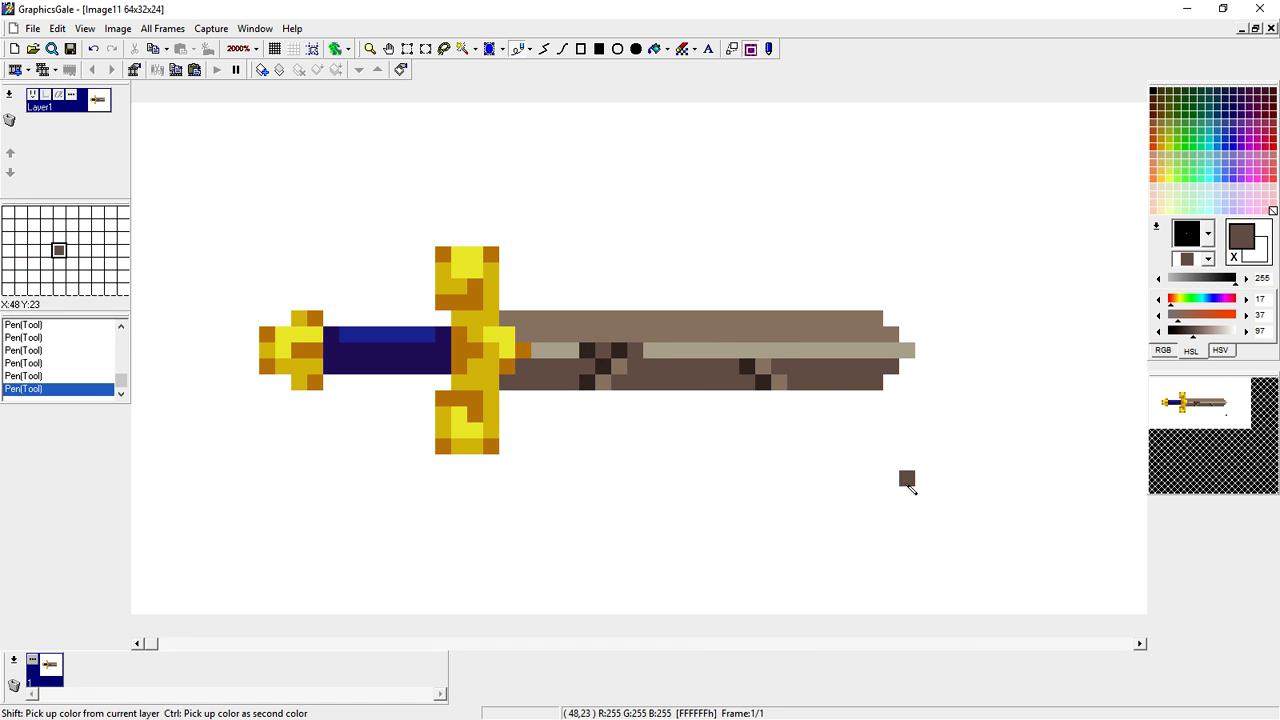
right_click(655, 330)
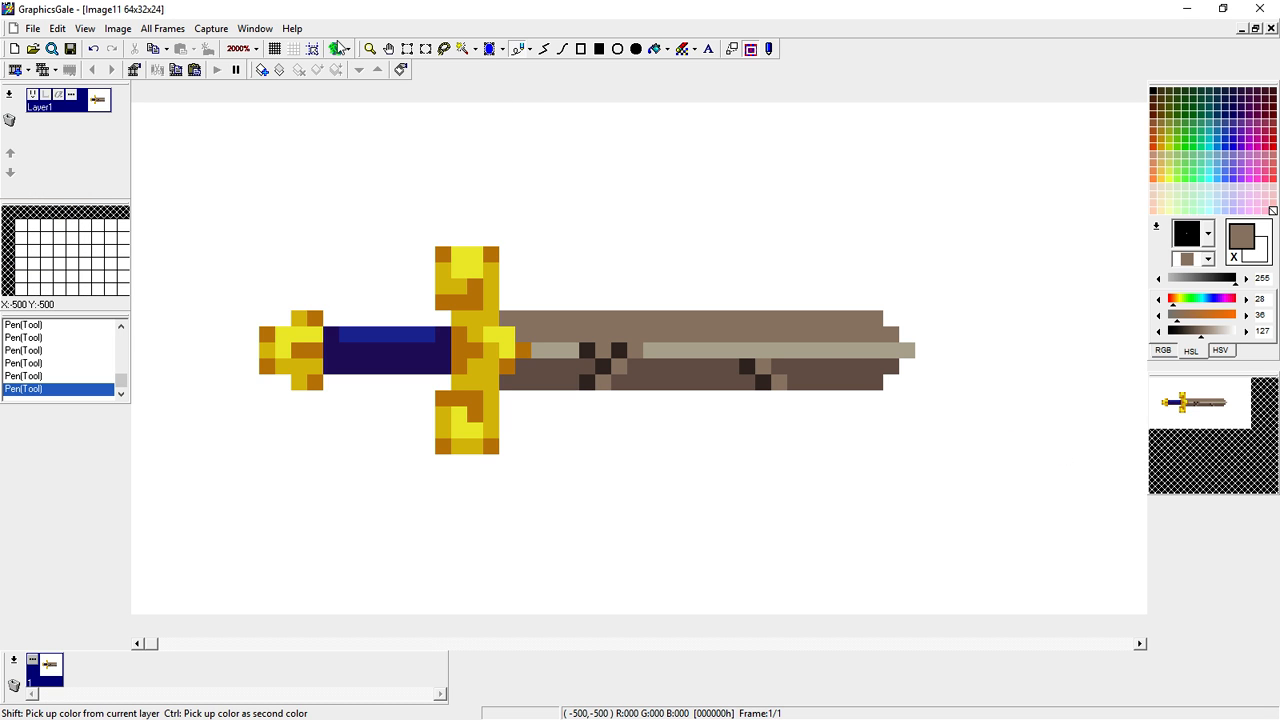
Examine the whole sword at reduced magnification, down to 300%
click(371, 49)
right_click(390, 180)
right_click(422, 290)
right_click(450, 330)
right_click(515, 355)
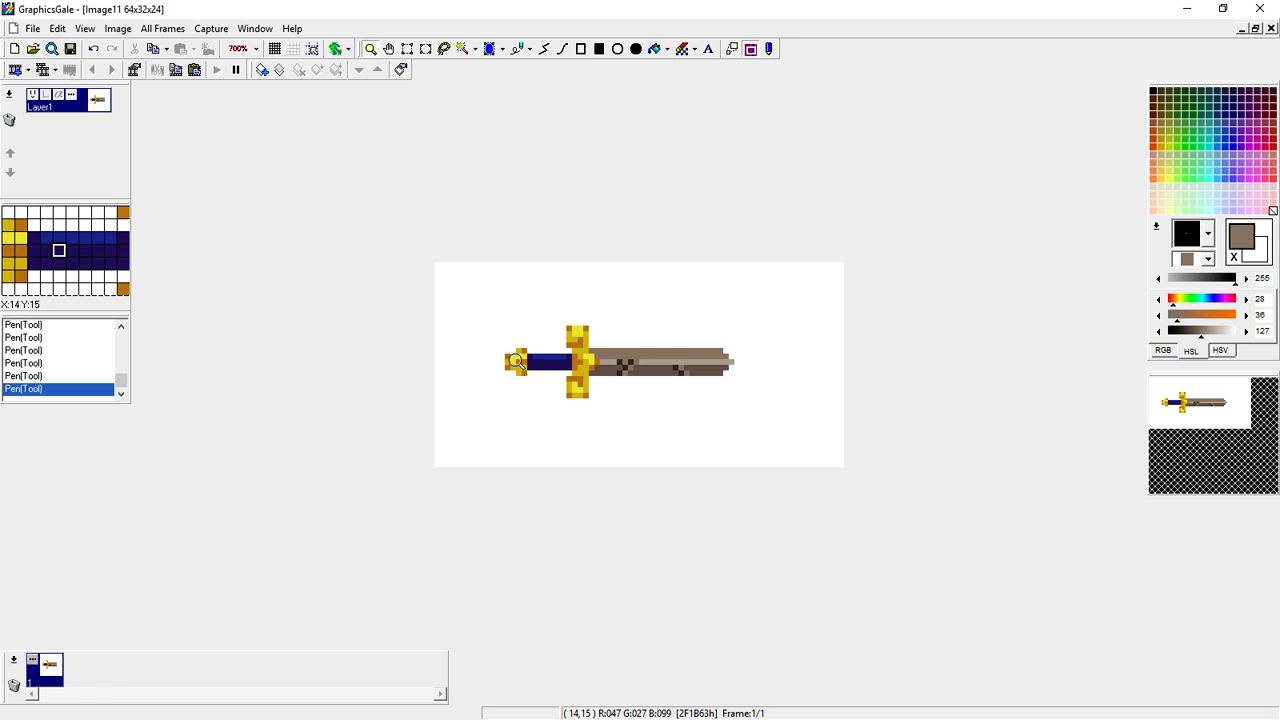
right_click(545, 362)
right_click(560, 364)
right_click(568, 364)
right_click(568, 364)
right_click(572, 360)
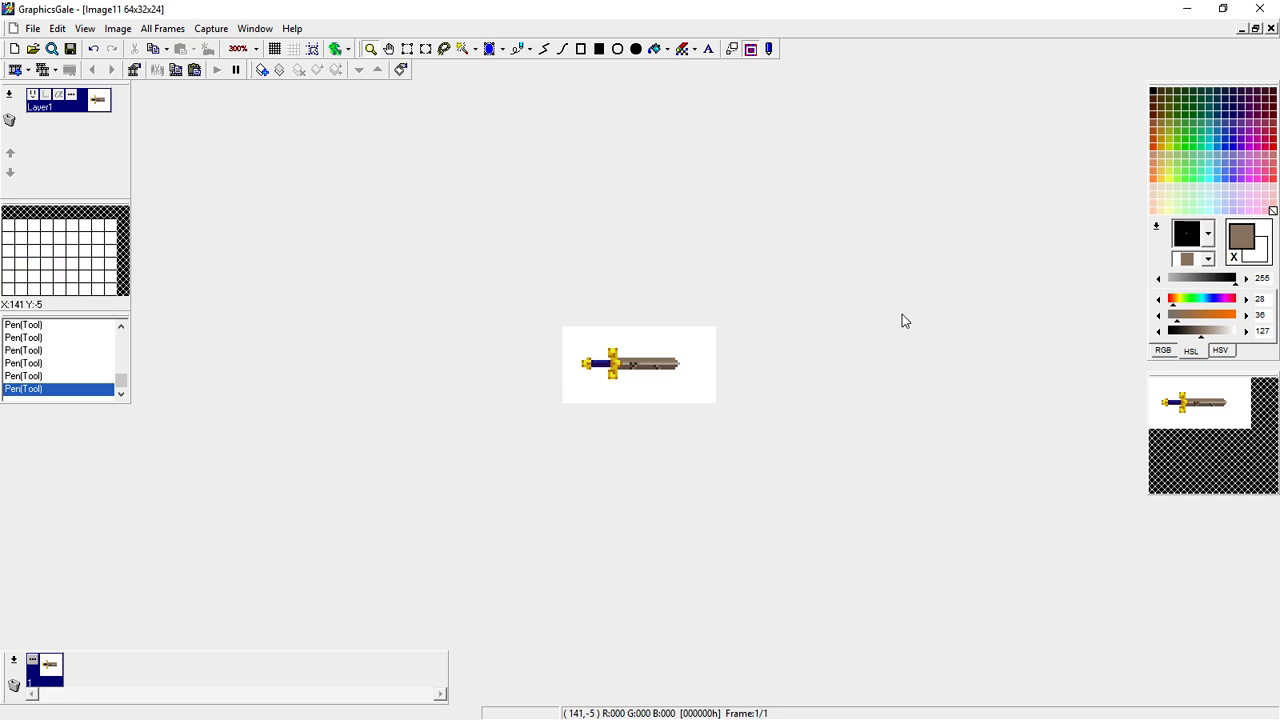